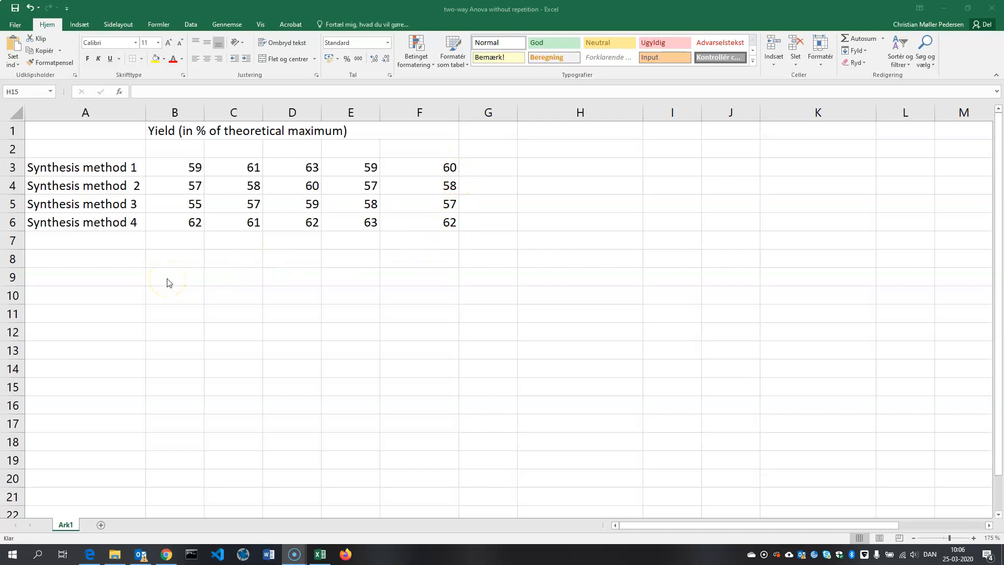
# - Enter the column headings lab1, lab2 and lab3 in cells B2, C2 and D2 above the yield data
pyautogui.click(189, 150)
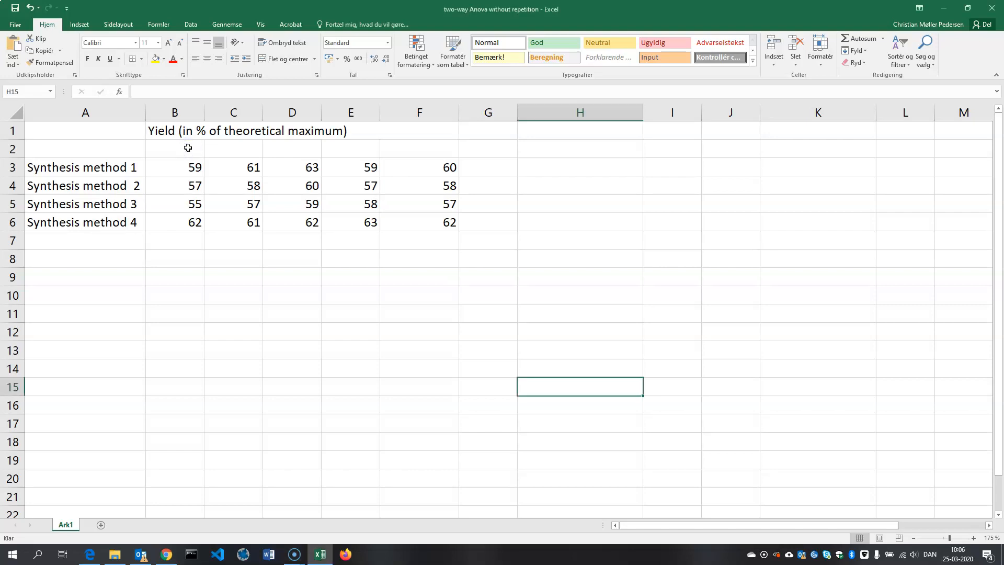
pyautogui.click(188, 150)
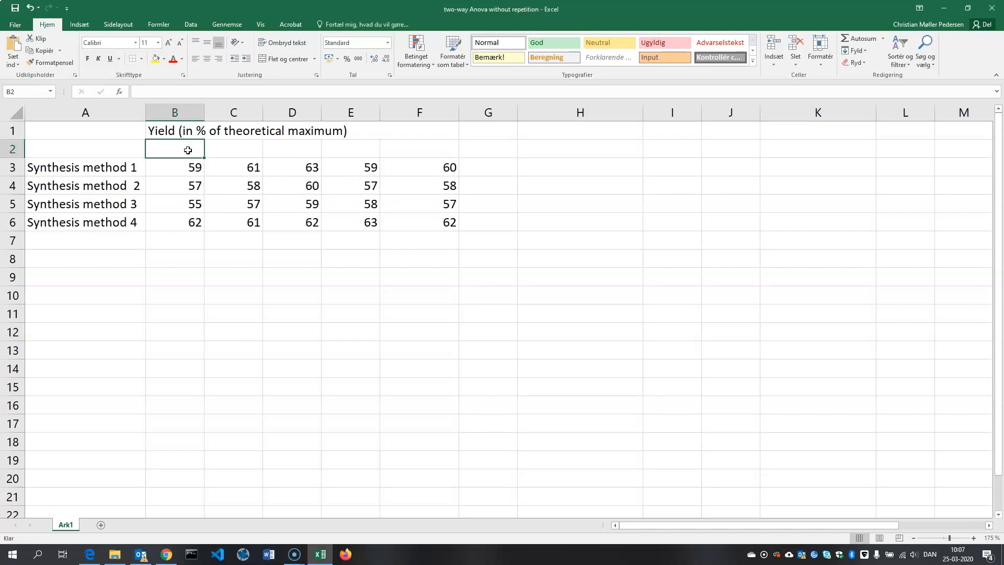
pyautogui.write('lab')
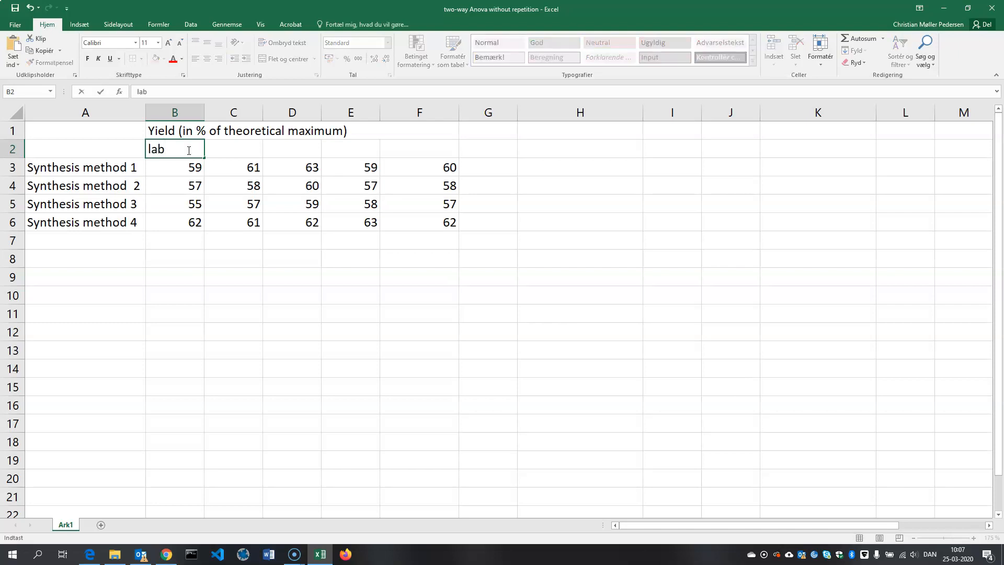
pyautogui.write('1')
pyautogui.click(244, 155)
pyautogui.write('lab2')
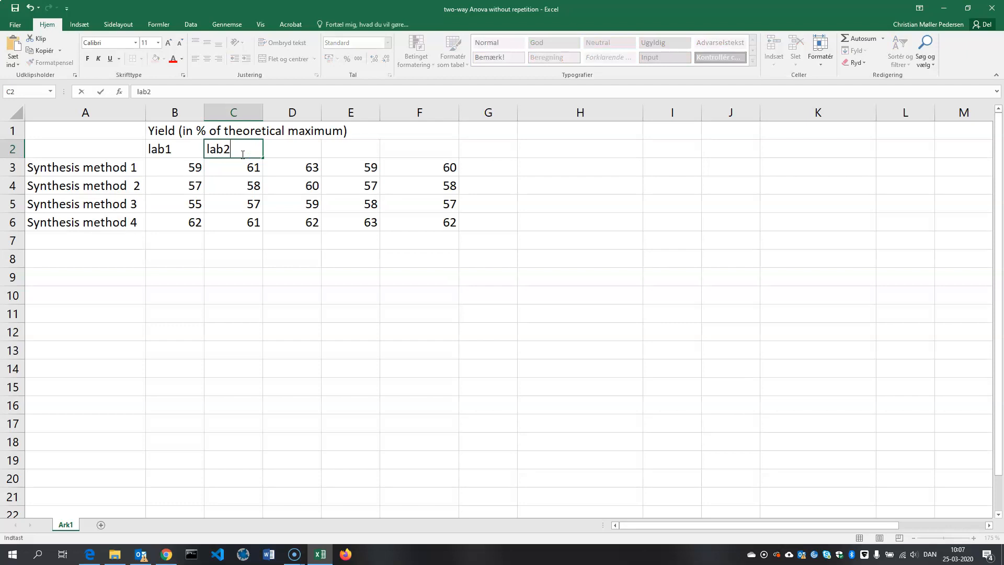
pyautogui.click(281, 152)
pyautogui.write('lab3')
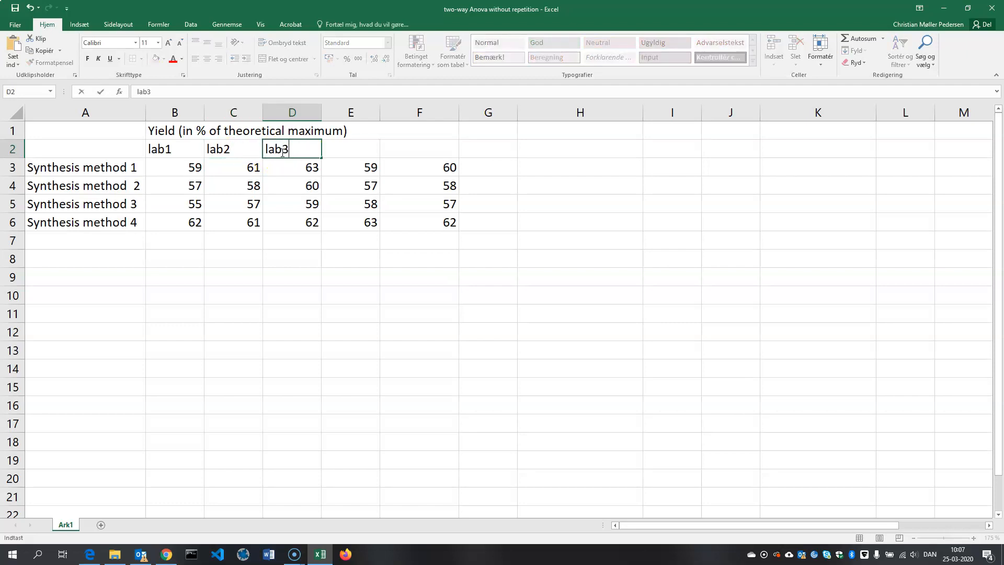
# - Enter lab3 in E2 and lab4 in F2 as headings for the last two data columns
pyautogui.click(369, 151)
pyautogui.write('al')
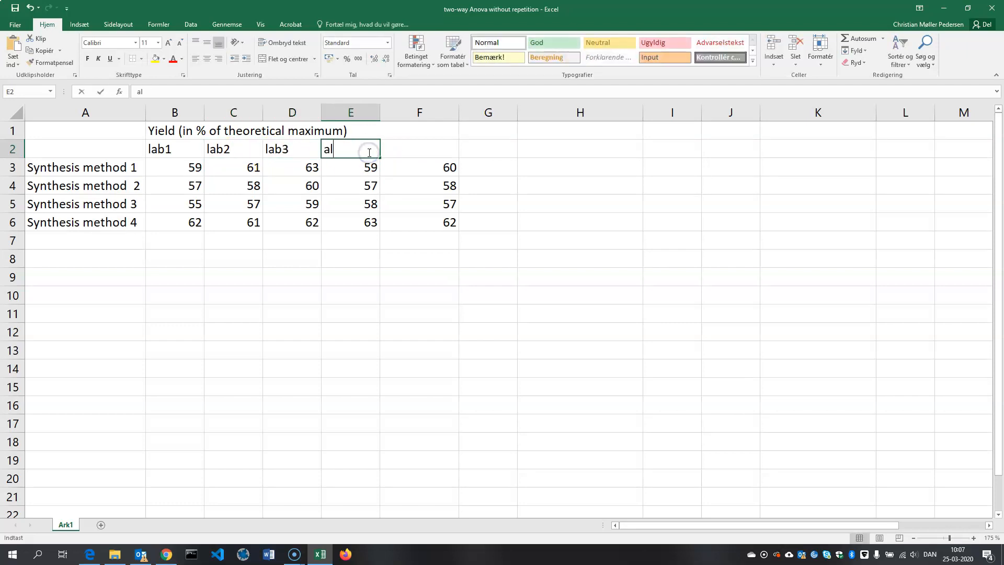
pyautogui.write('b3')
pyautogui.click(380, 150)
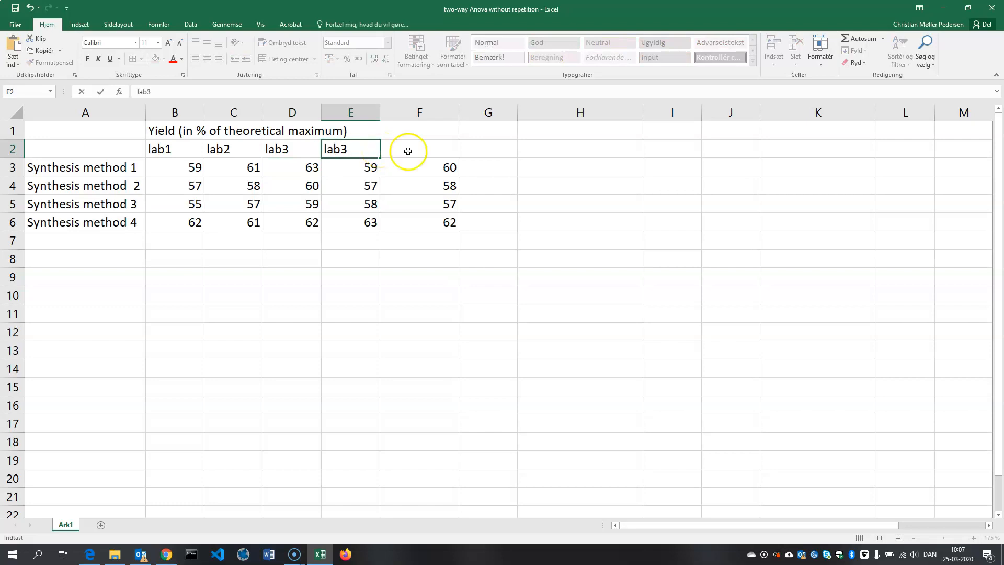
pyautogui.click(441, 148)
pyautogui.write('lab4')
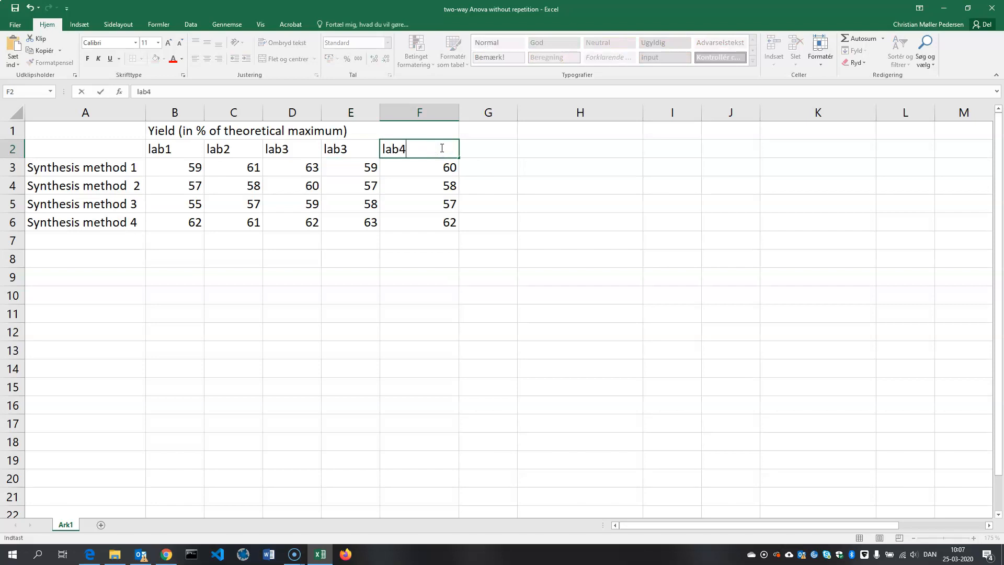
# - Correct the headings of the last two data columns to lab4 in E2 and lab5 in F2
pyautogui.click(342, 148)
pyautogui.doubleClick(349, 148)
pyautogui.press('BackSpace')
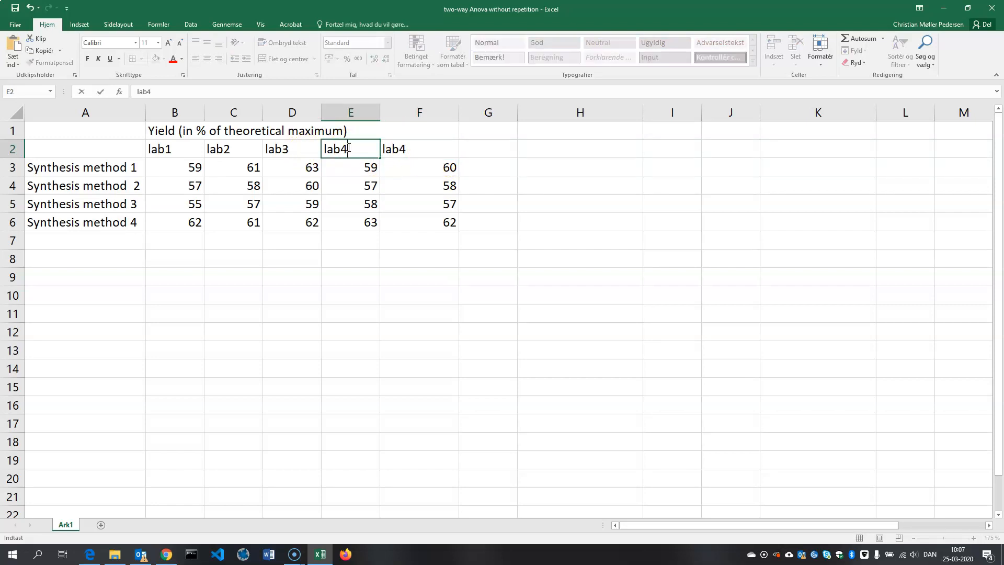
pyautogui.press('Tab')
pyautogui.write('lab')
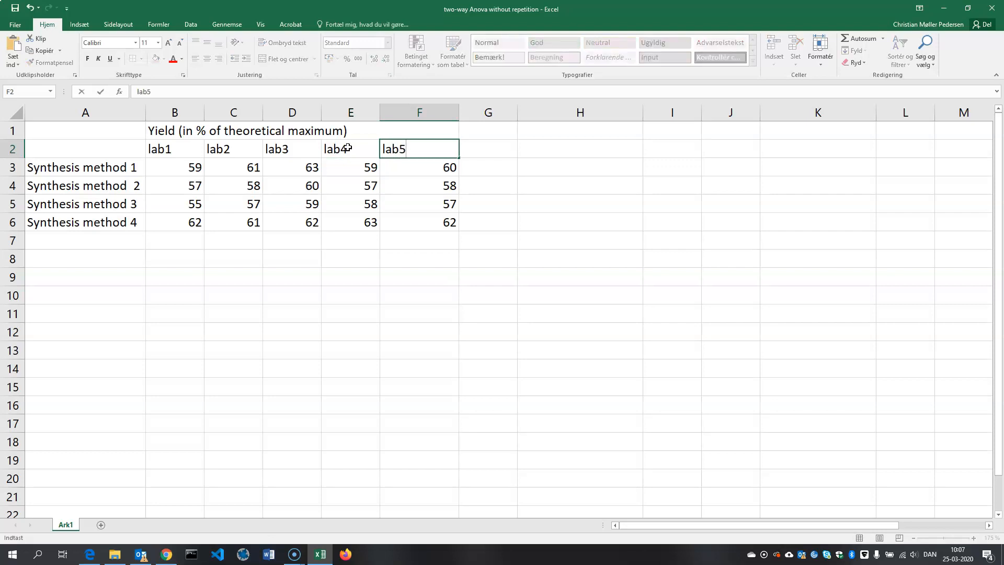
pyautogui.click(359, 326)
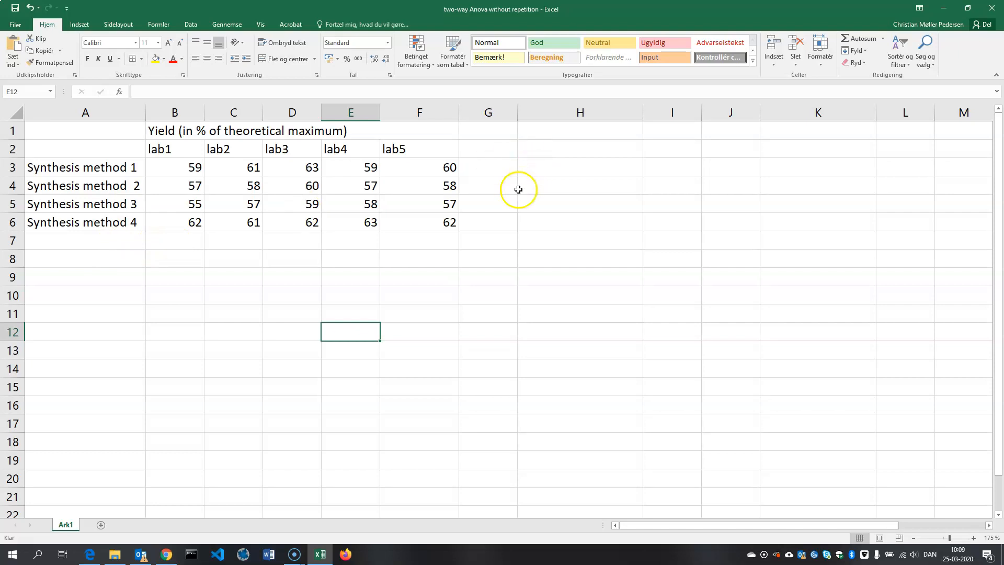
# - Start the data analysis Anava: To-faktor uden gentagelse and set its input range to $A$2:$F$6, including the method and lab labels
pyautogui.click(191, 24)
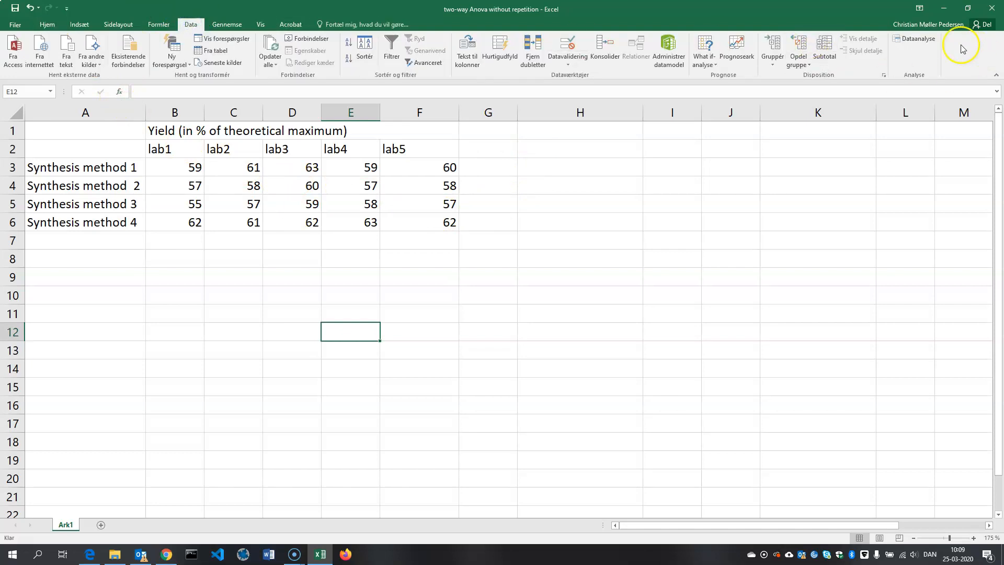
pyautogui.click(915, 39)
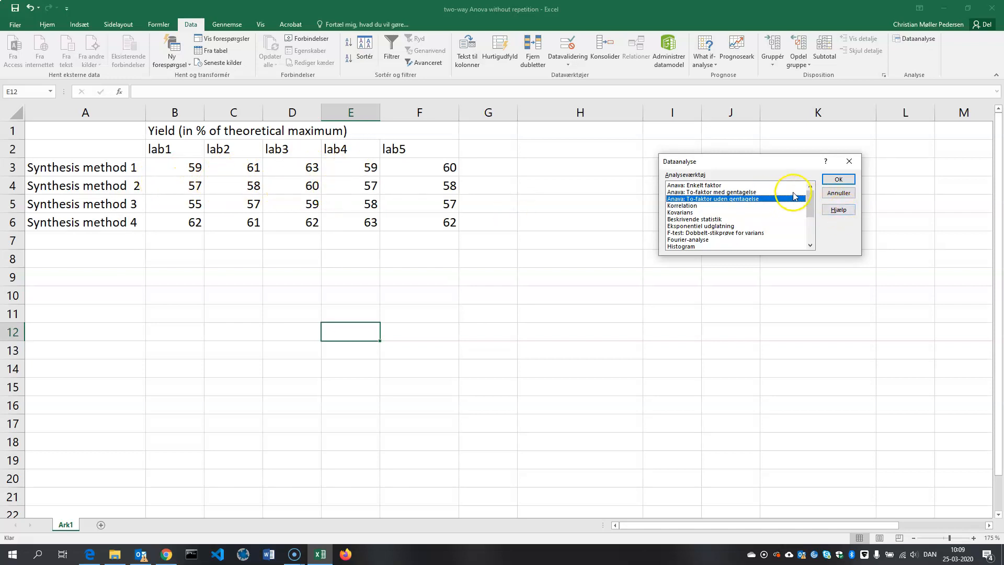
pyautogui.click(838, 181)
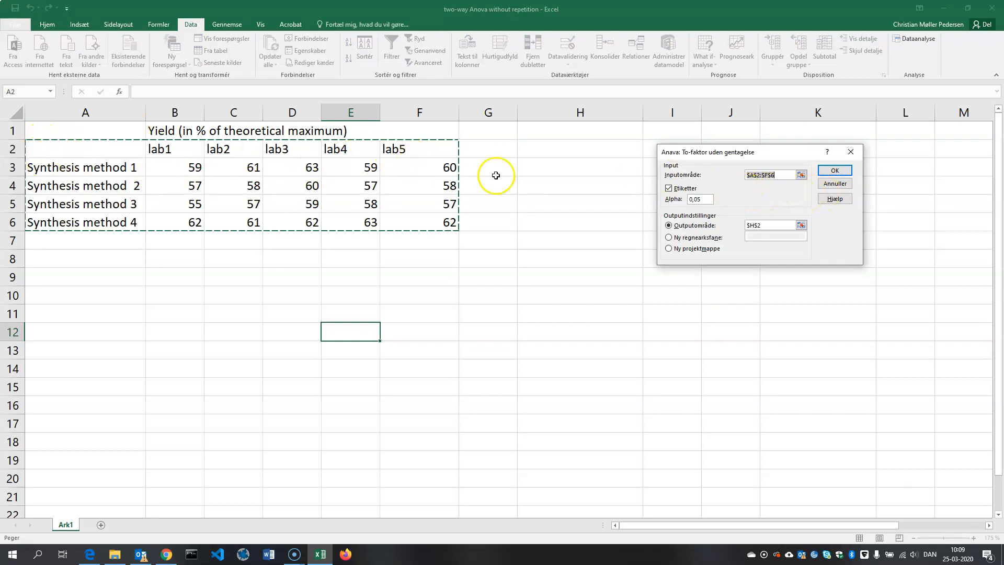
pyautogui.click(801, 178)
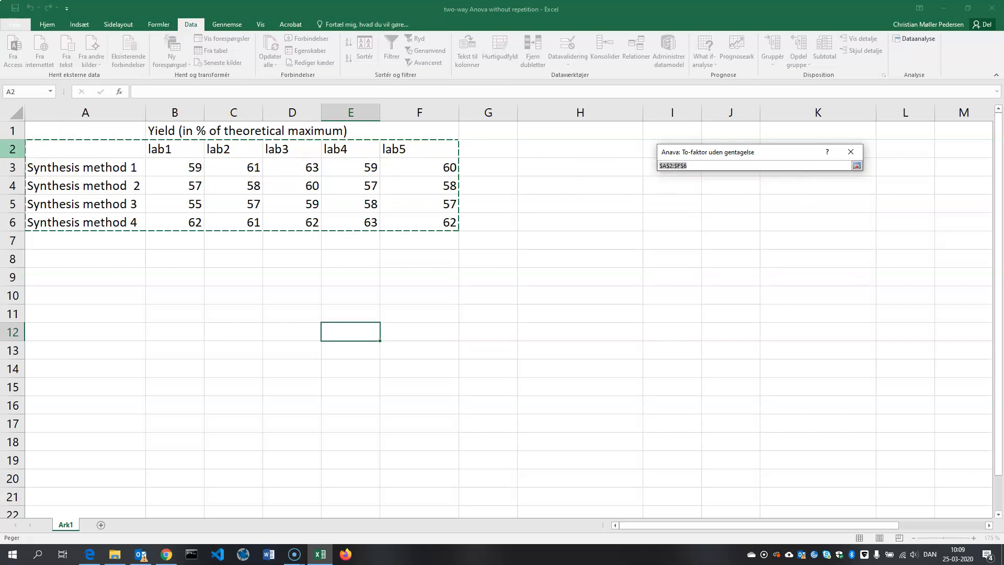
pyautogui.click(133, 157)
pyautogui.moveTo(132, 157); pyautogui.dragTo(414, 218)
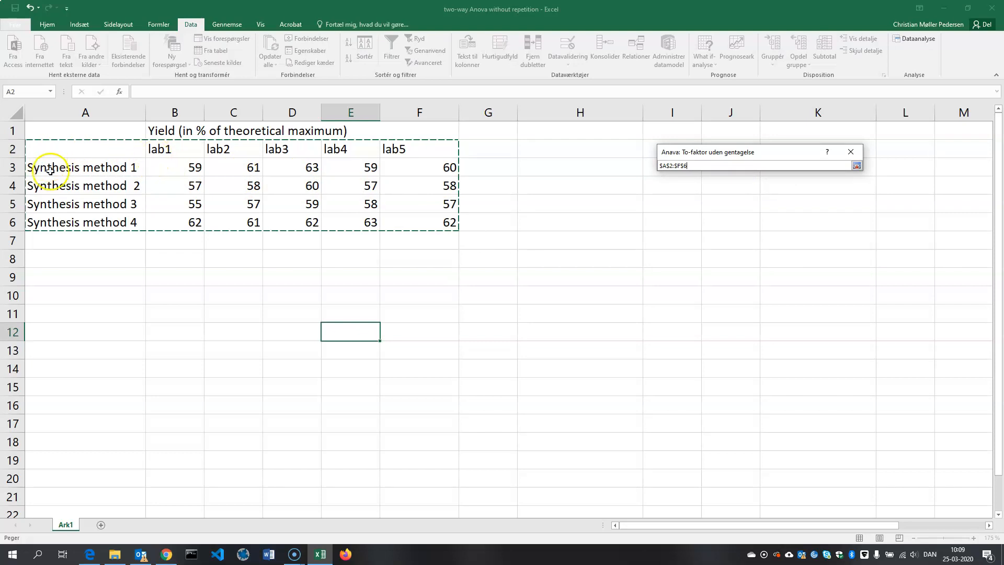
pyautogui.click(855, 167)
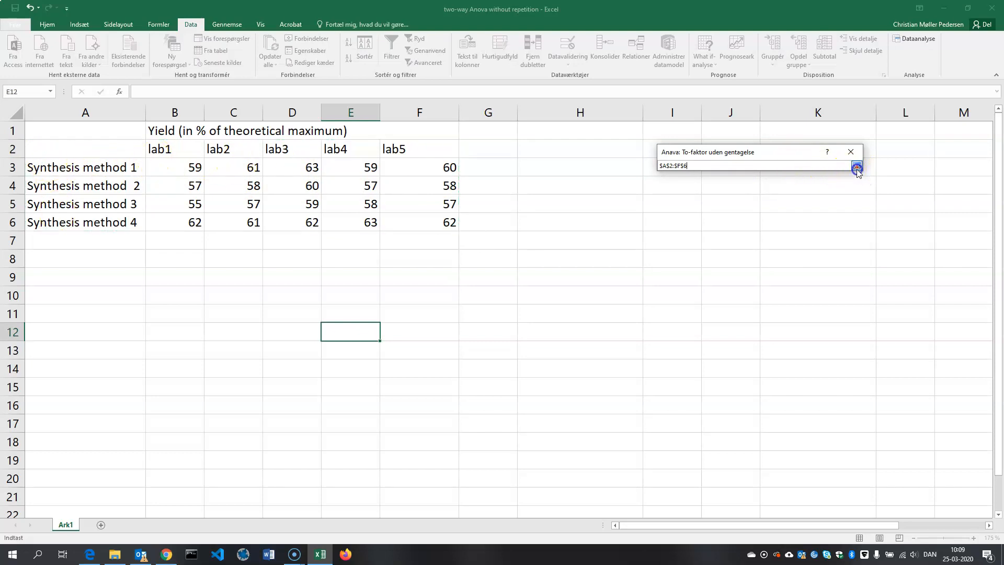
# - Run the two-factor ANOVA with labels included, alpha 0,05 and the output range starting at $H$2
pyautogui.click(668, 188)
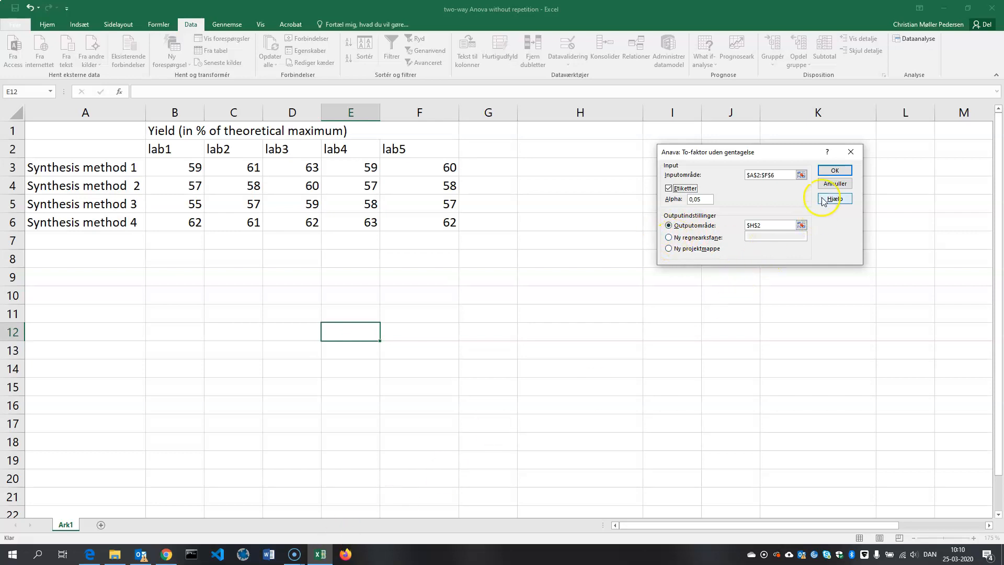
pyautogui.click(836, 170)
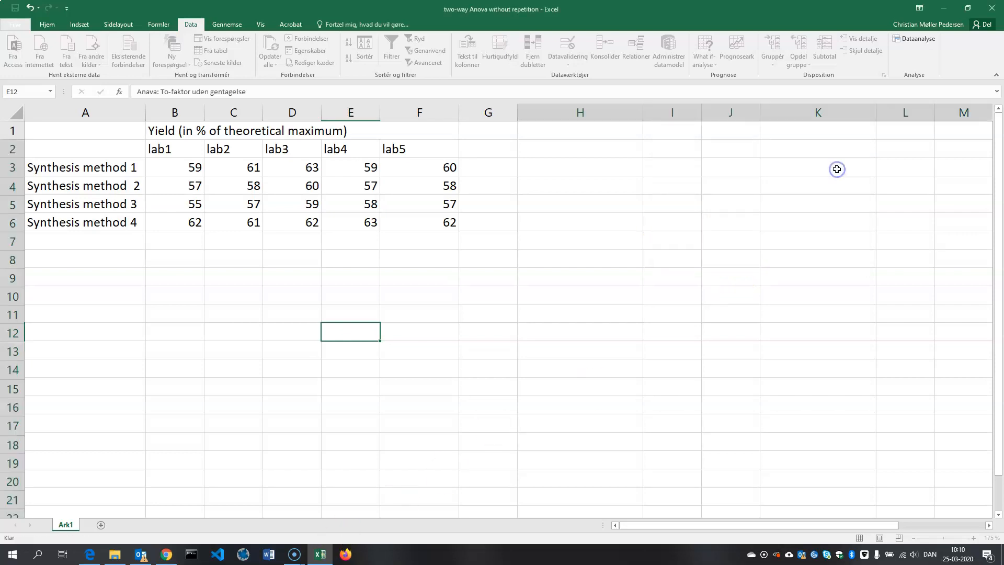
pyautogui.click(428, 360)
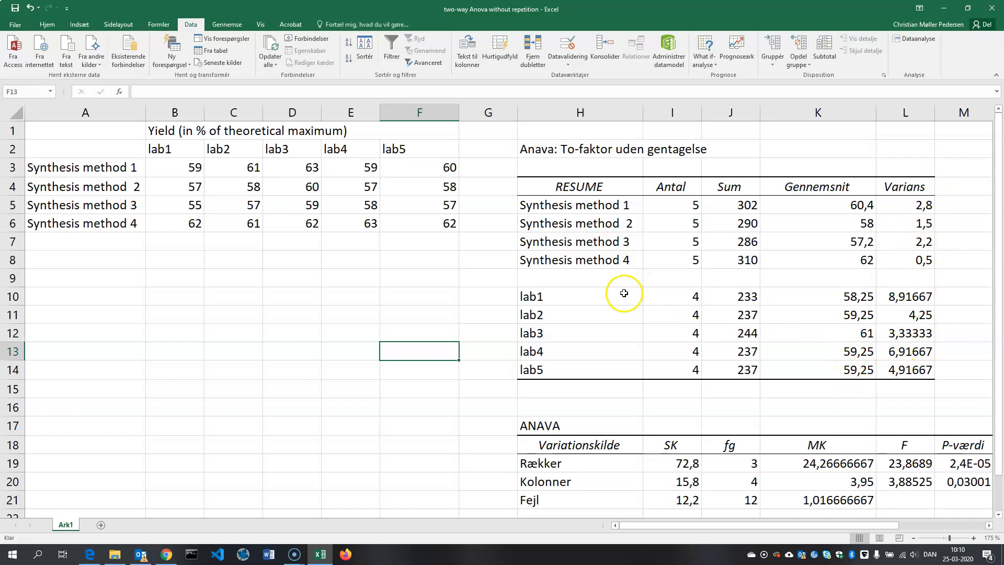
# - Replace the label Rækker in cell H19 of the ANAVA table with rows
pyautogui.scroll(-3, 623, 293)
pyautogui.moveTo(698, 528); pyautogui.dragTo(748, 525)
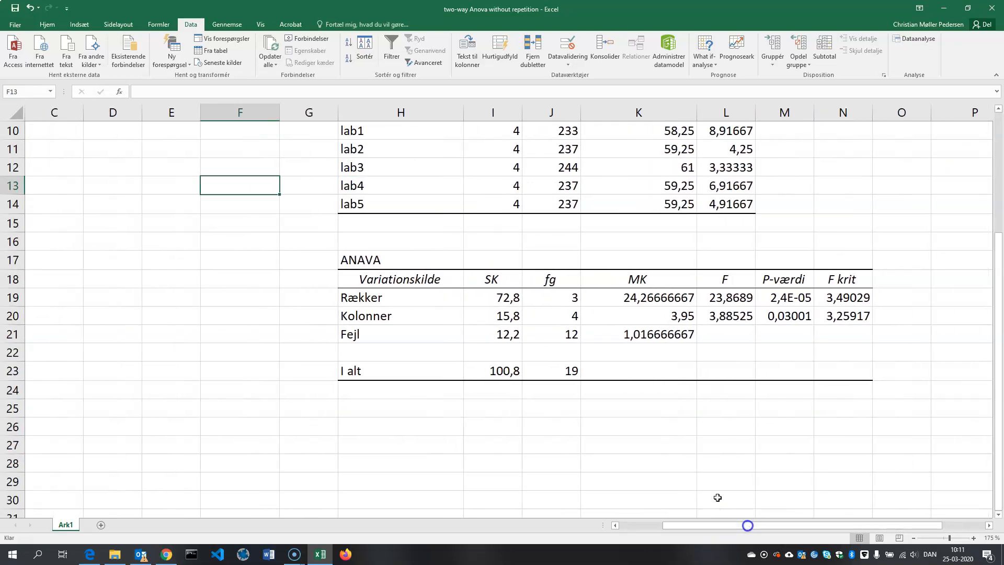
pyautogui.keyDown('ctrl'); pyautogui.scroll(-1, 600, 401); pyautogui.keyUp('ctrl')
pyautogui.scroll(3, 600, 402)
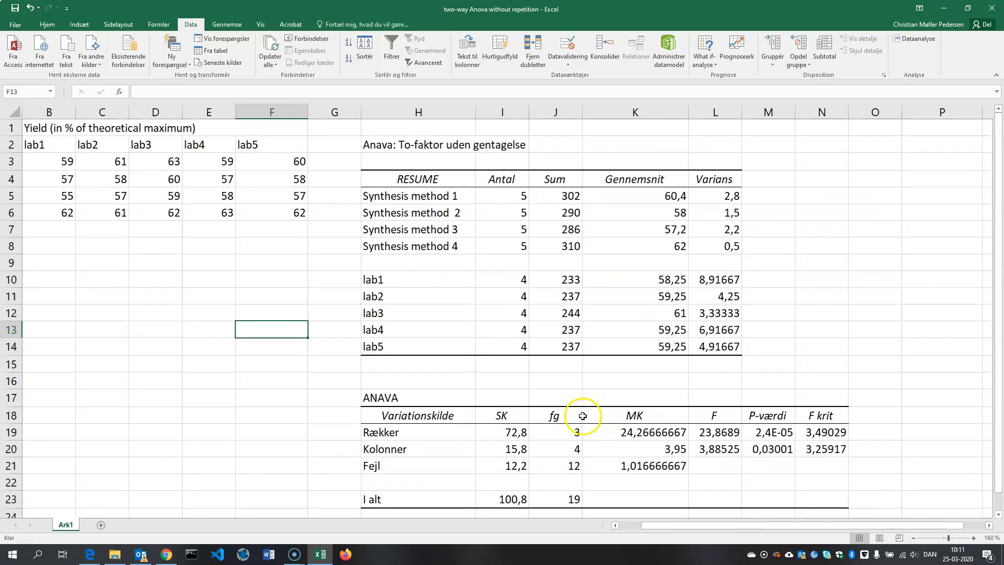
pyautogui.moveTo(790, 528); pyautogui.dragTo(766, 528)
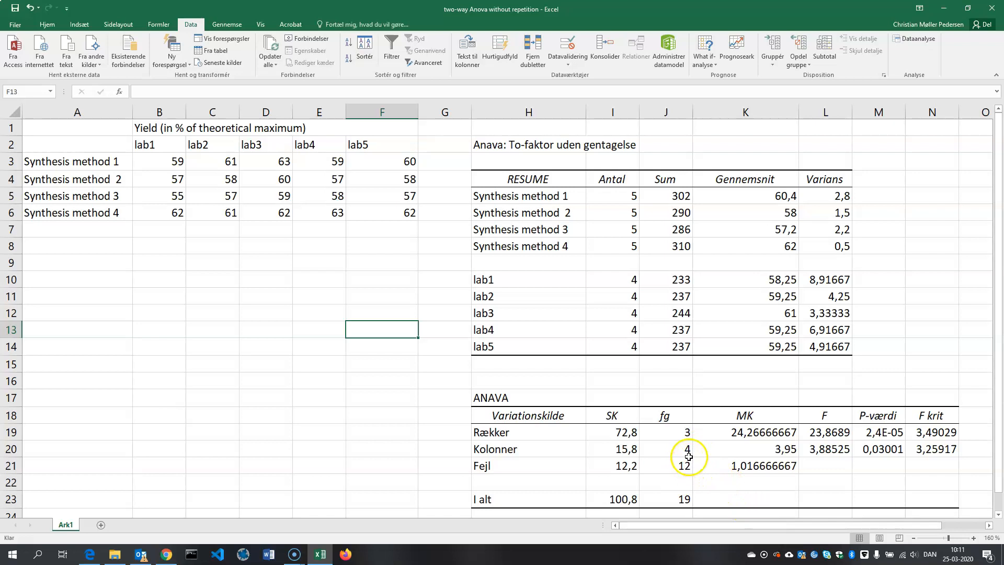
pyautogui.scroll(-1, 612, 381)
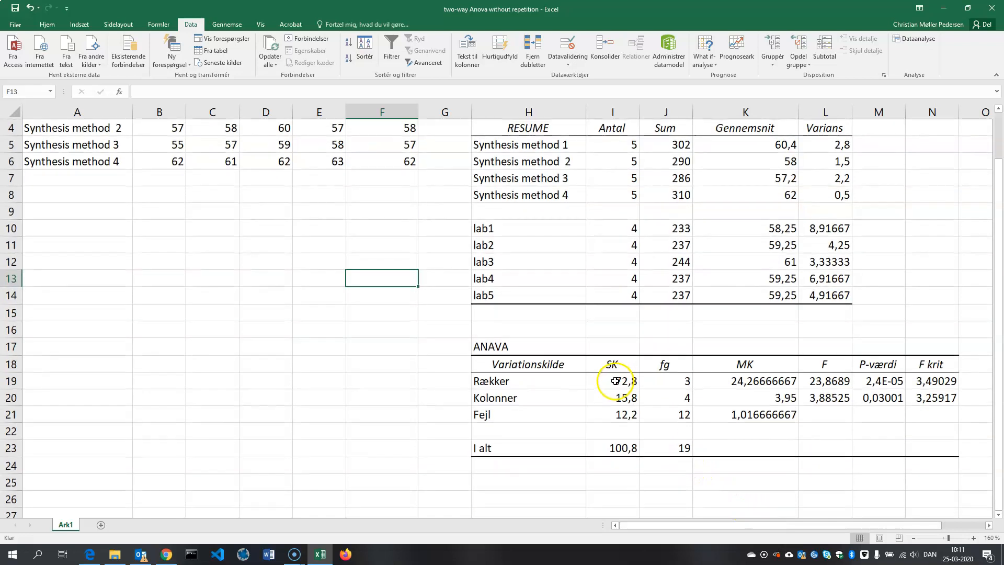
pyautogui.click(501, 381)
pyautogui.write('row')
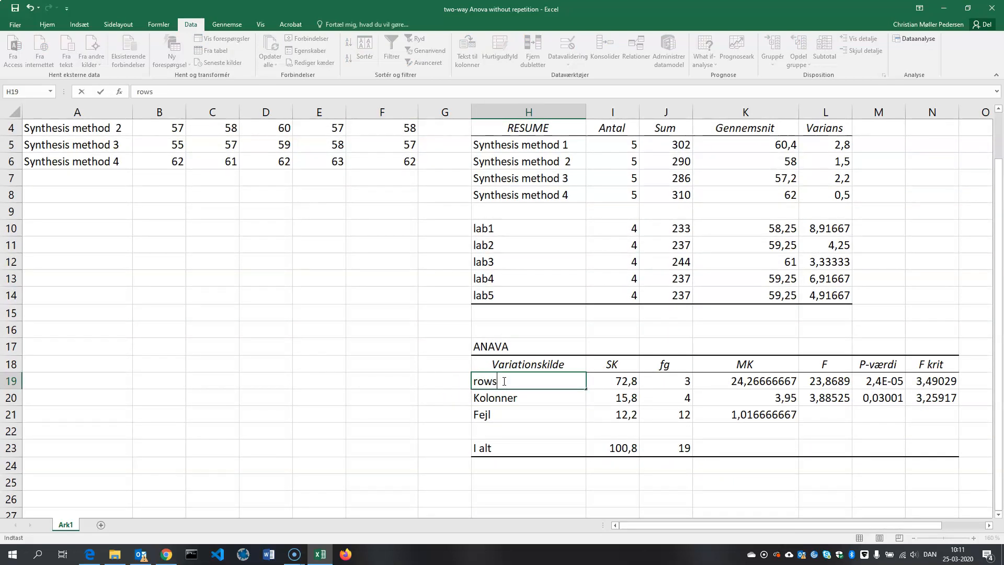
pyautogui.write('s')
pyautogui.press('Left')
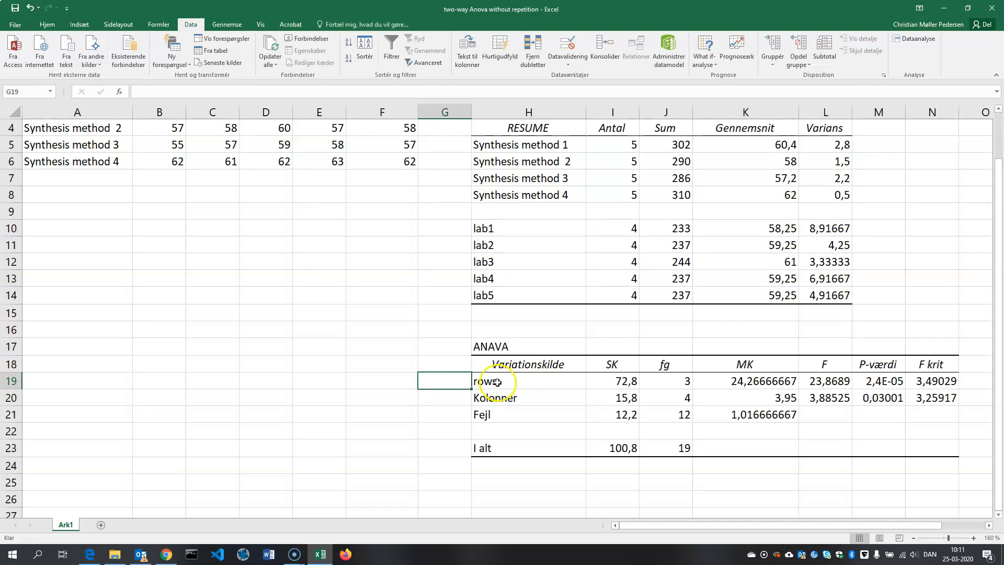
# - Annotate the rows line of the ANAVA table with methods in G19 and treatments in F19
pyautogui.write('methods')
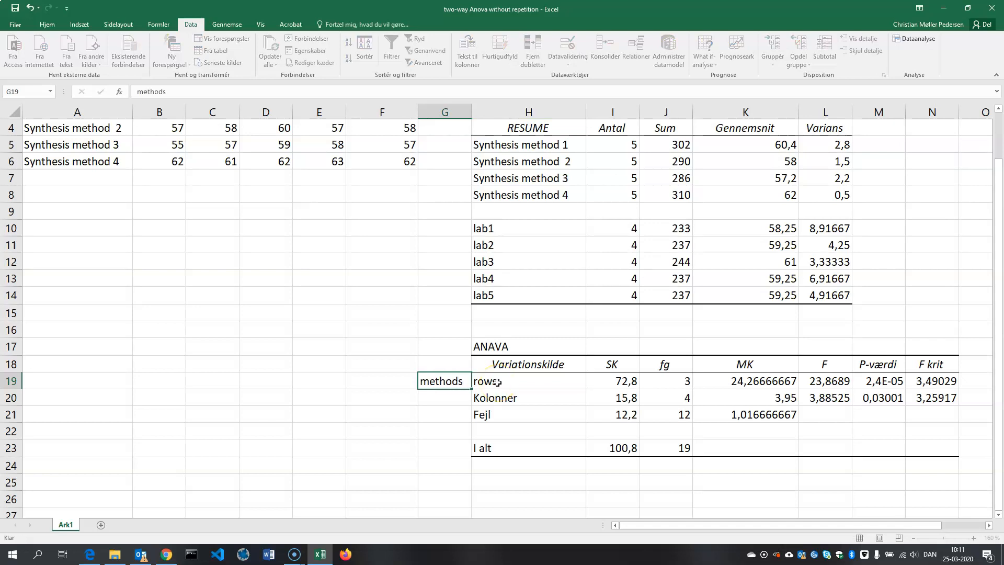
pyautogui.press('Left')
pyautogui.write('treatment')
pyautogui.press('Return')
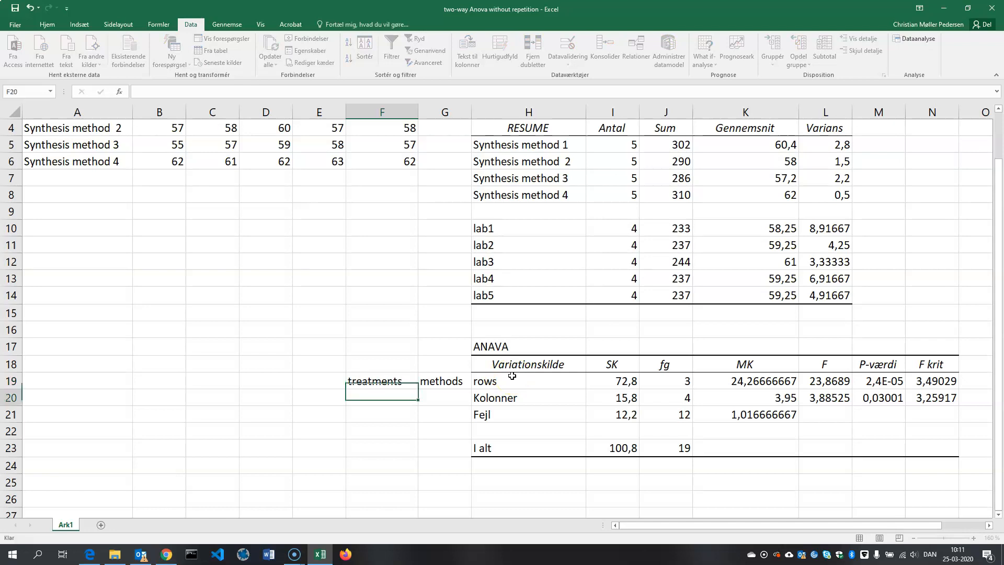
# - Replace the label Kolonner in cell H20 of the ANAVA table with columns
pyautogui.press('Right')
pyautogui.press('Right')
pyautogui.write('co')
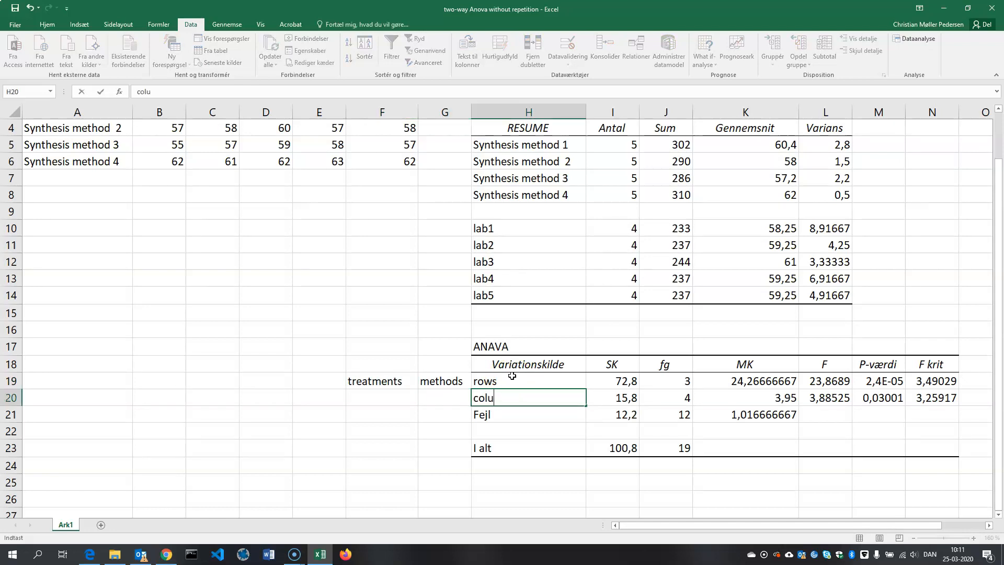
pyautogui.press('Left')
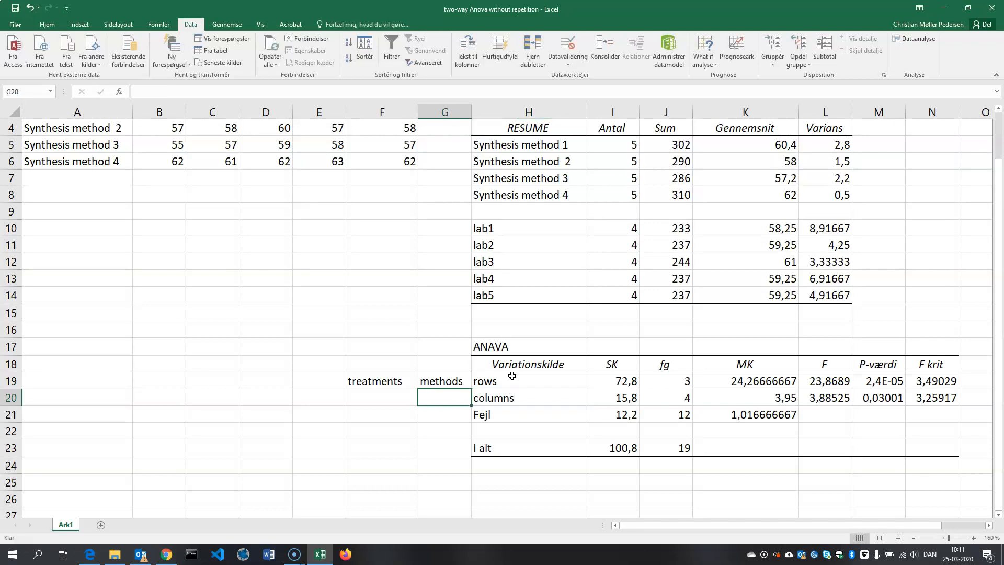
# - Annotate the columns line of the ANAVA table with labs in G20 and blocks in F20
pyautogui.write('blocks')
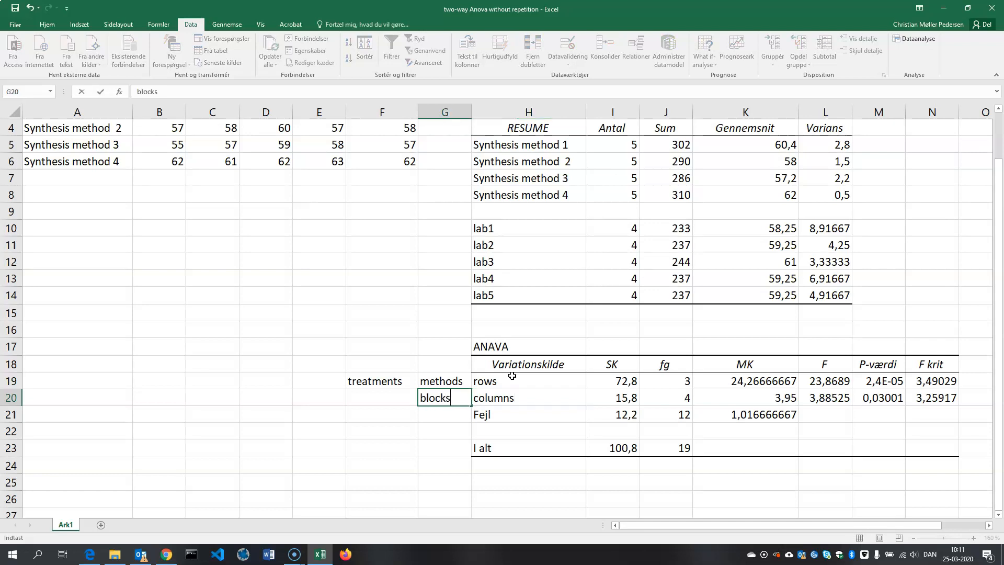
pyautogui.press('BackSpace')
pyautogui.write('labs')
pyautogui.press('Left')
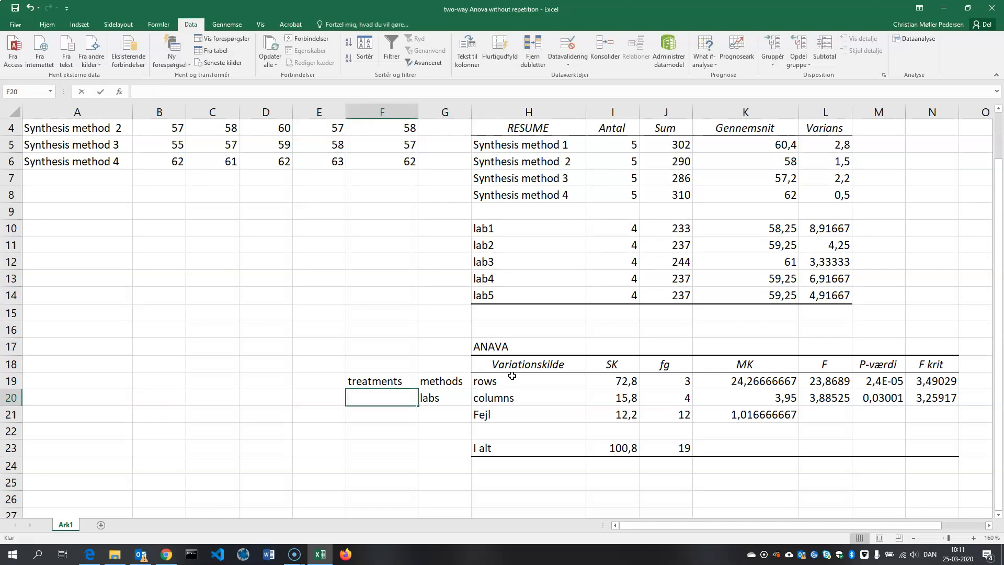
pyautogui.write('blocks')
# - Replace the label Fejl in cell H21 of the ANAVA table with error
pyautogui.click(512, 415)
pyautogui.write('error')
pyautogui.press('Left')
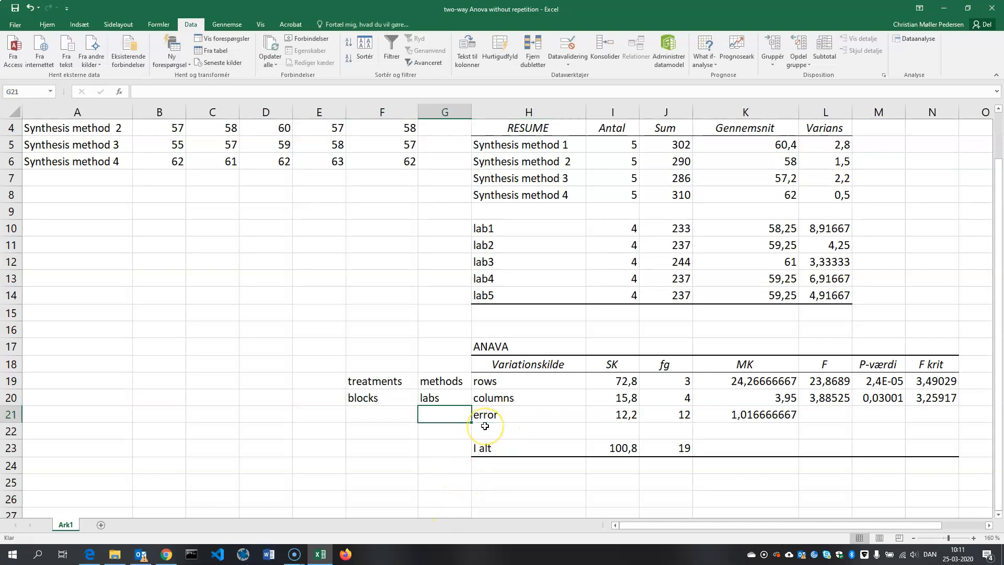
# - Annotate the error line of the ANAVA table with random/unexplained in F21
pyautogui.press('Left')
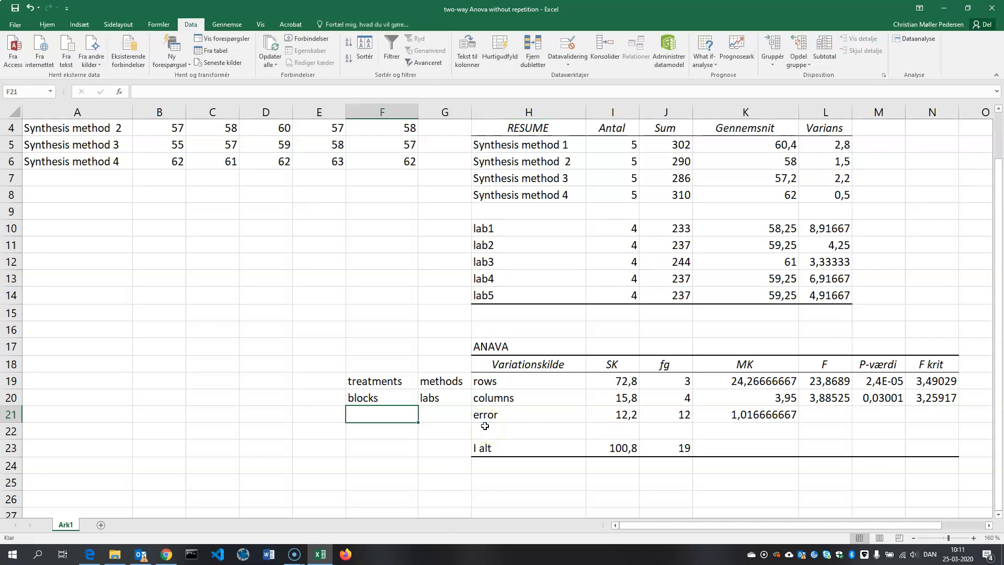
pyautogui.write('random')
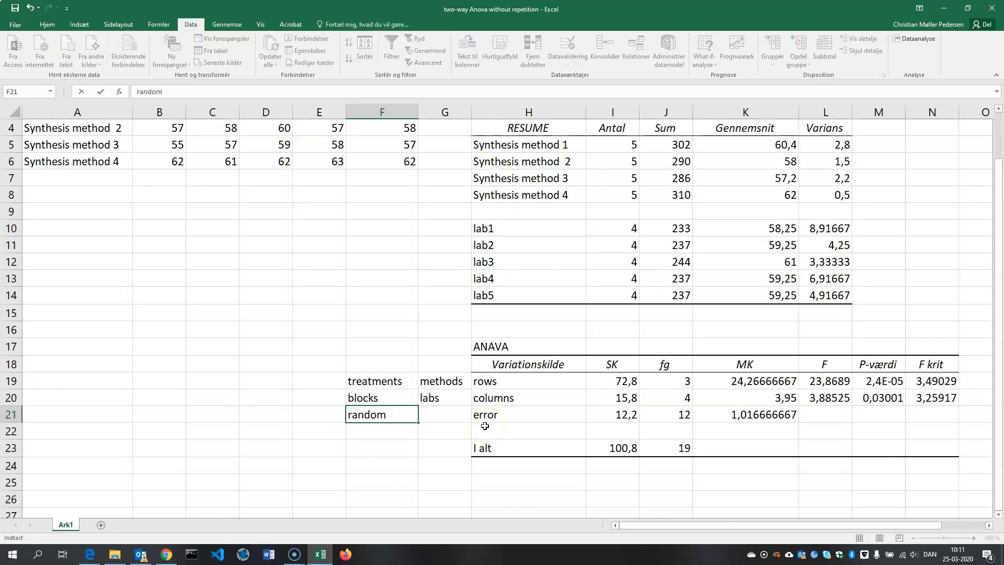
pyautogui.write('/unexpl')
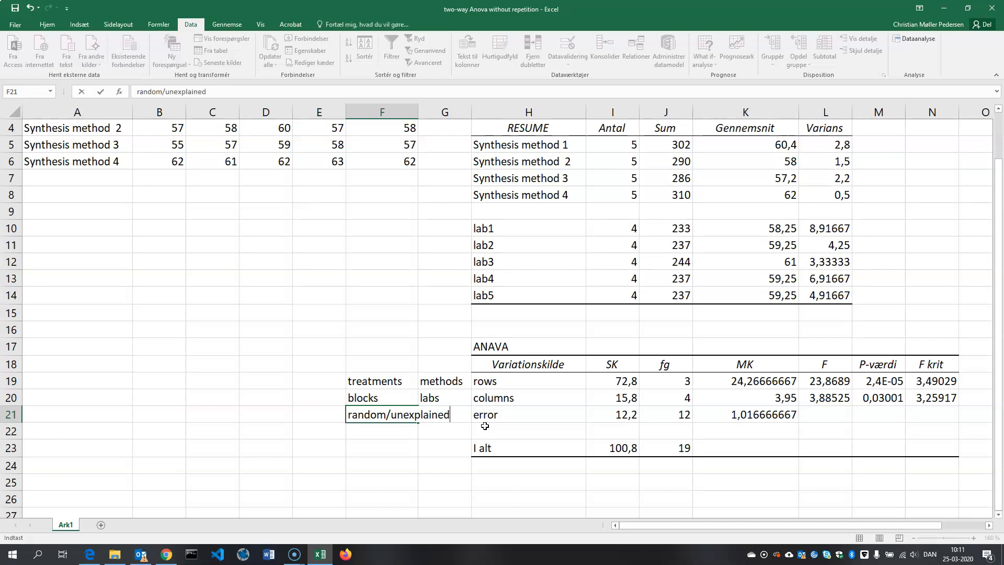
pyautogui.write('ained')
pyautogui.click(423, 446)
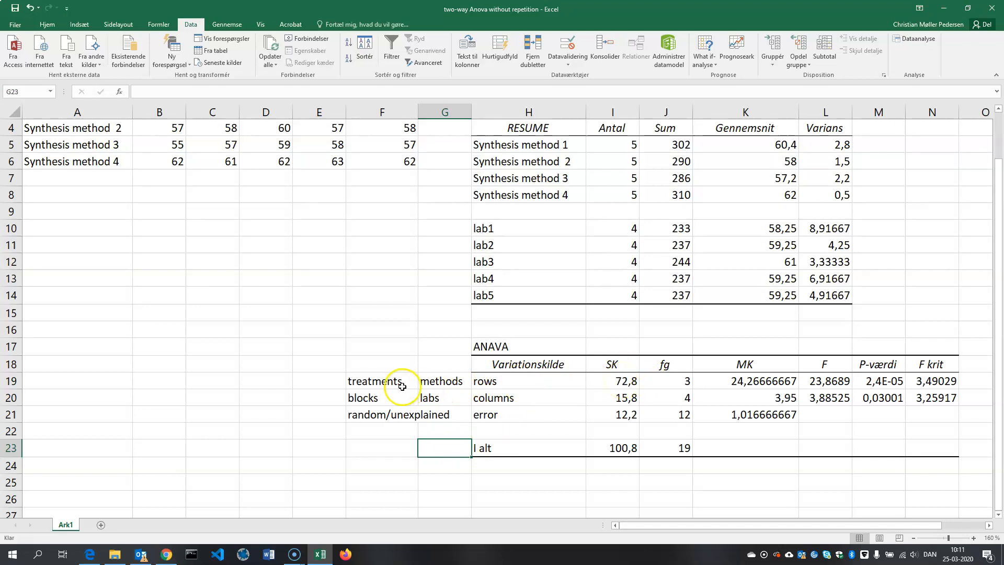
# - Enter the English abbreviation SS in I17, above the SK heading of the ANAVA table
pyautogui.scroll(1, 144, 277)
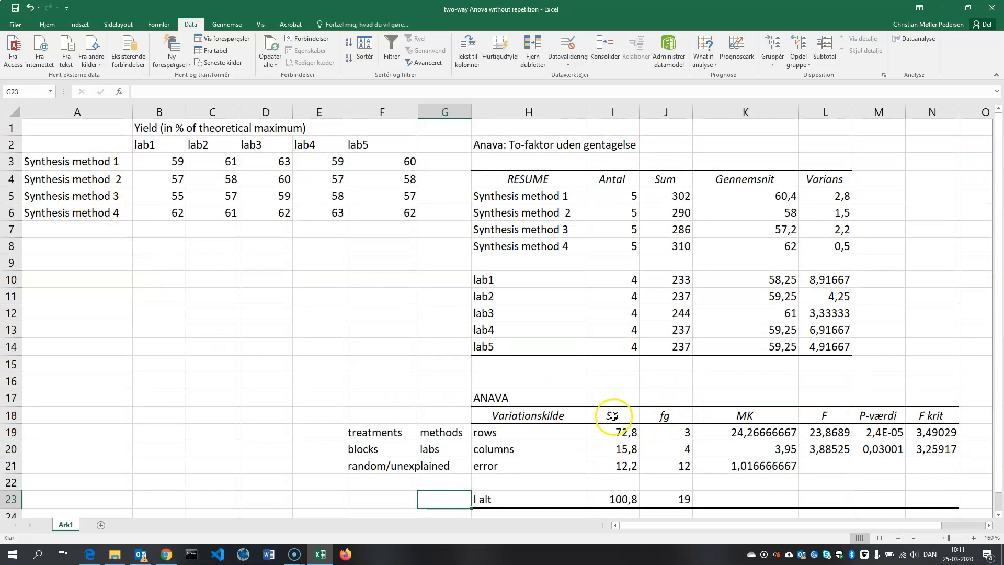
pyautogui.click(614, 398)
pyautogui.write('SS')
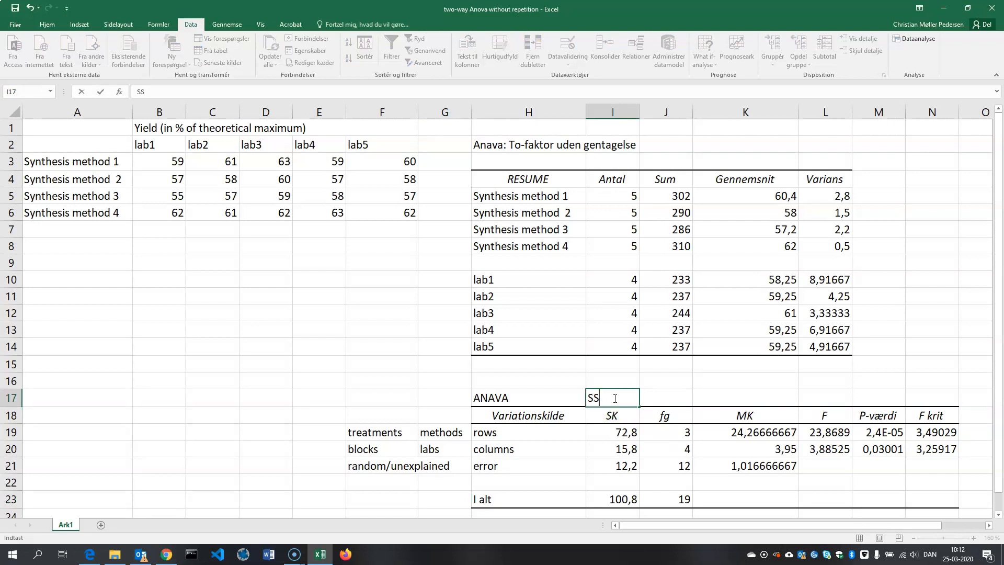
pyautogui.click(617, 379)
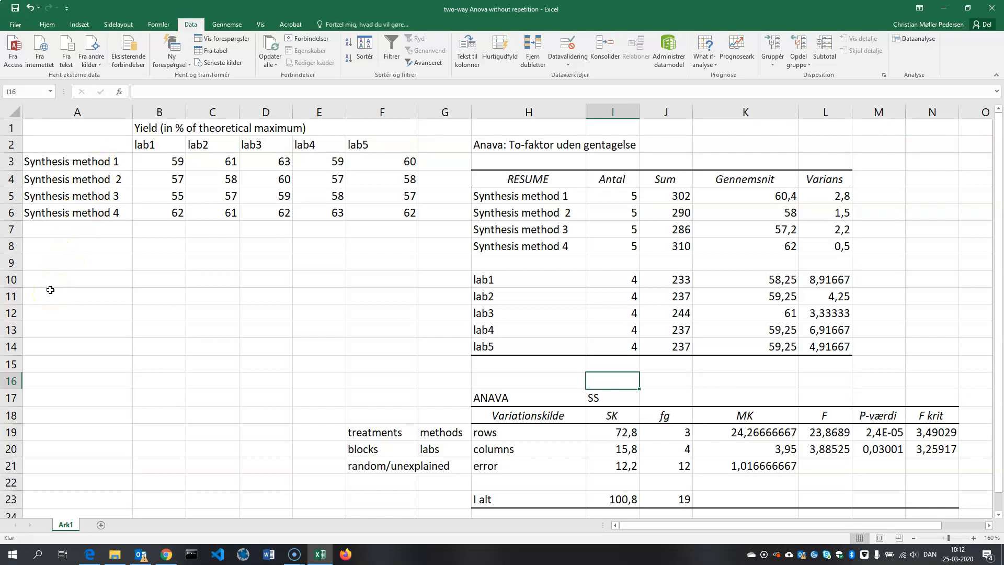
# - Handwrite the null hypothesis H0: μ1 = μ2 = μ3 = μ4 as a temporary screen annotation over the empty cells below the yield data
pyautogui.write('d')
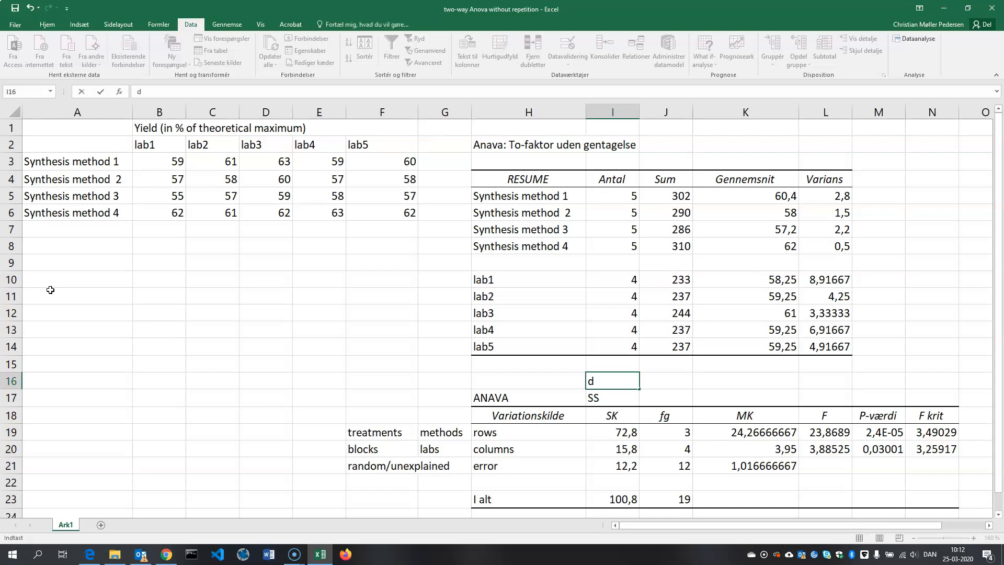
pyautogui.press('alt')
pyautogui.press('Escape')
pyautogui.moveTo(44, 278); pyautogui.dragTo(45, 295)
pyautogui.moveTo(43, 287)
pyautogui.mouseDown()
pyautogui.moveTo(54, 286)
pyautogui.moveTo(54, 302)
pyautogui.mouseUp()
pyautogui.moveTo(61, 297)
pyautogui.mouseDown()
pyautogui.moveTo(60, 307)
pyautogui.moveTo(62, 297)
pyautogui.mouseUp()
pyautogui.click(74, 285)
pyautogui.click(76, 297)
pyautogui.moveTo(103, 285); pyautogui.dragTo(123, 309)
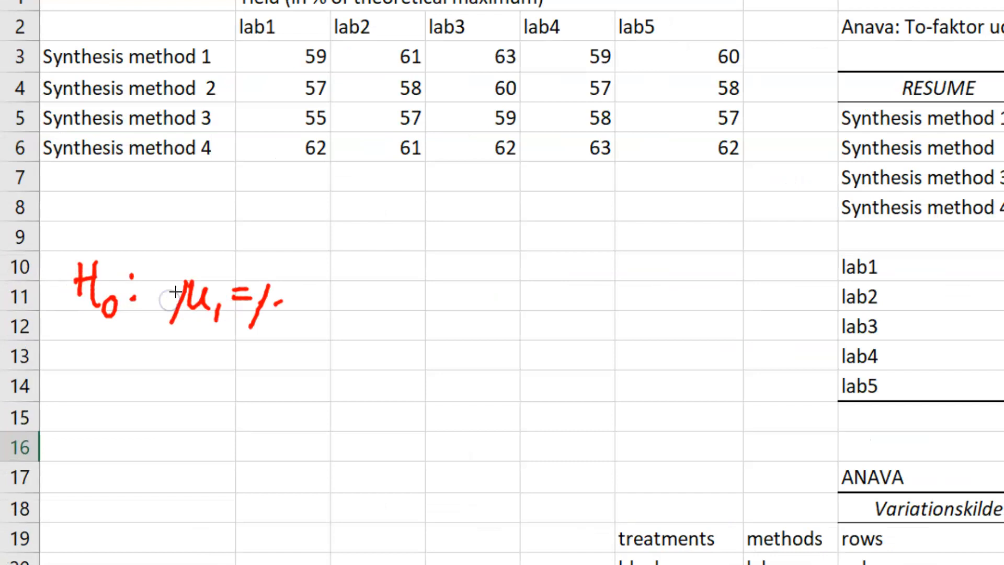
pyautogui.moveTo(320, 303)
pyautogui.mouseDown()
pyautogui.moveTo(337, 323)
pyautogui.moveTo(368, 295)
pyautogui.moveTo(376, 301)
pyautogui.mouseUp()
pyautogui.moveTo(397, 288)
pyautogui.mouseDown()
pyautogui.moveTo(377, 317)
pyautogui.moveTo(416, 324)
pyautogui.moveTo(472, 296)
pyautogui.moveTo(482, 318)
pyautogui.mouseUp()
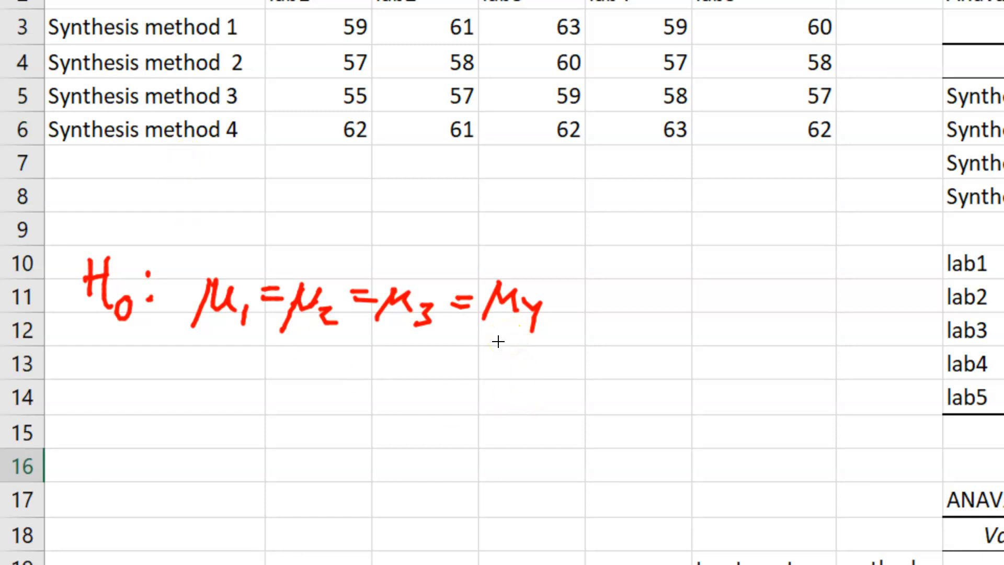
pyautogui.press('Escape')
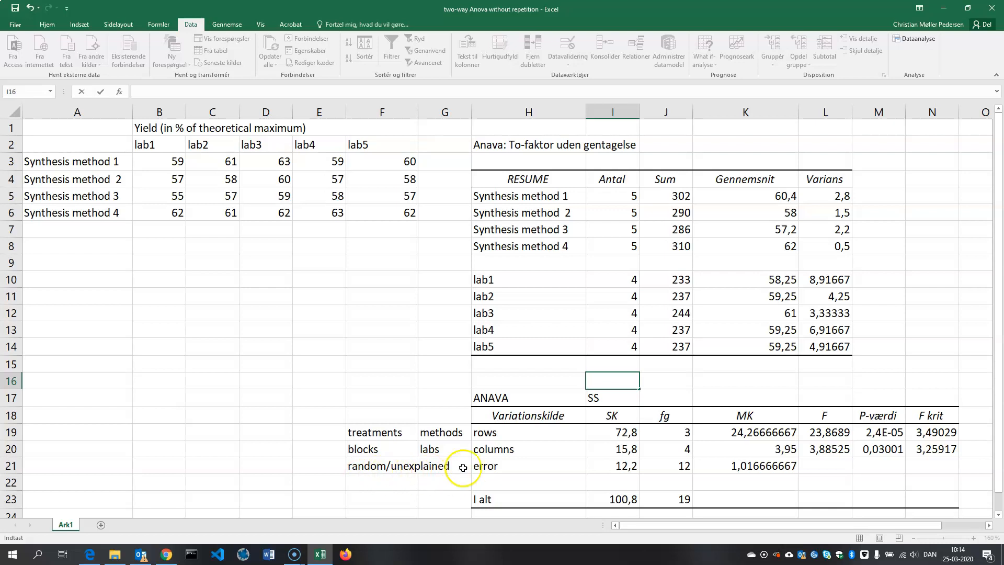
# - Replace the label I alt in cell H23 of the ANAVA table with total
pyautogui.moveTo(638, 529); pyautogui.dragTo(659, 529)
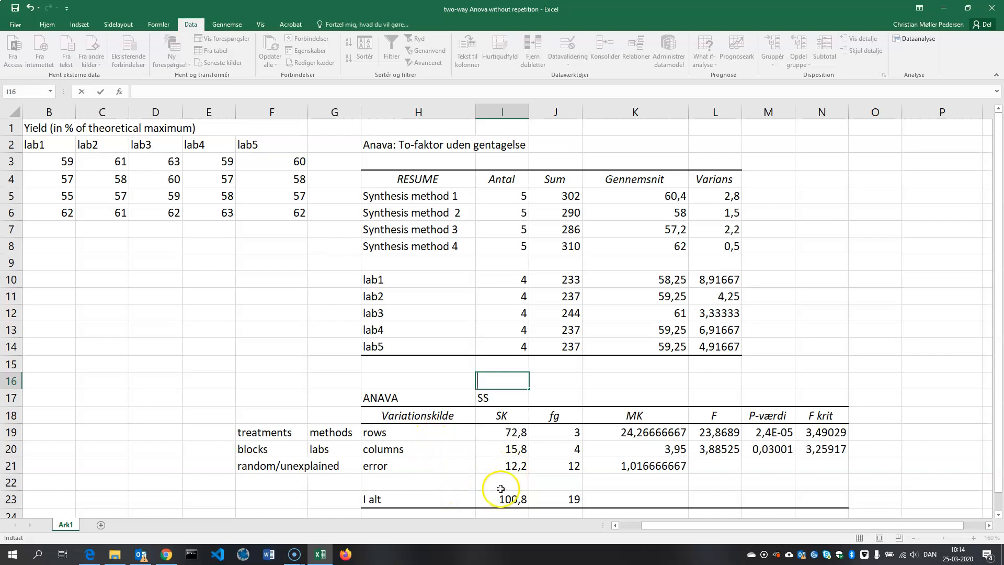
pyautogui.click(388, 498)
pyautogui.write('t')
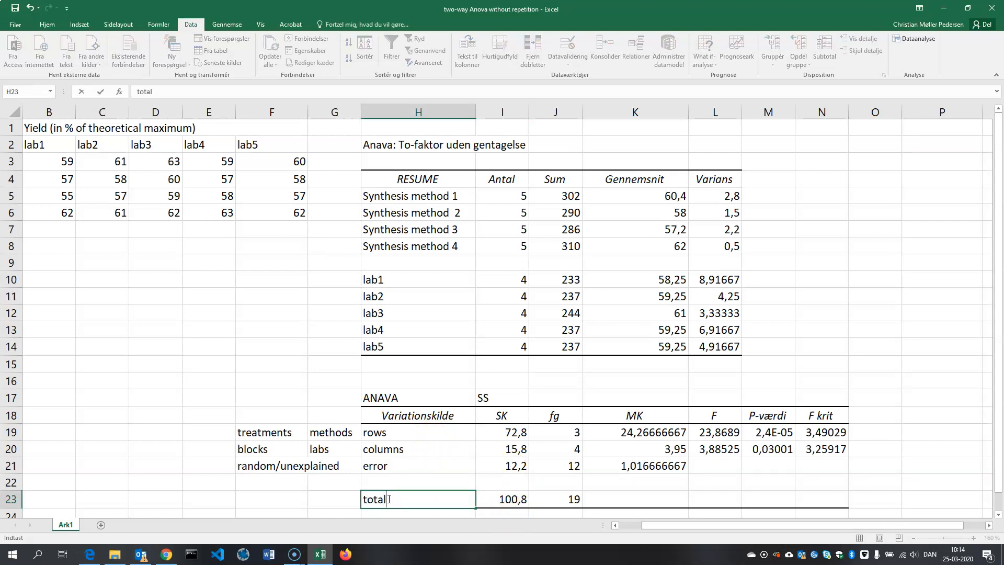
pyautogui.write('otal')
pyautogui.click(505, 499)
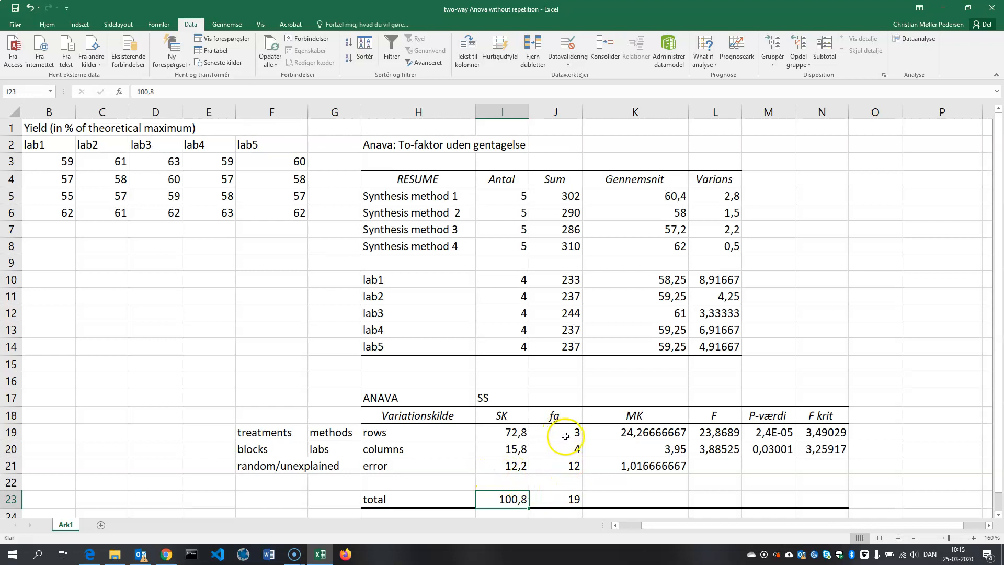
# - Enter the English abbreviation MS in K17, above the MK heading of the ANAVA table
pyautogui.click(626, 433)
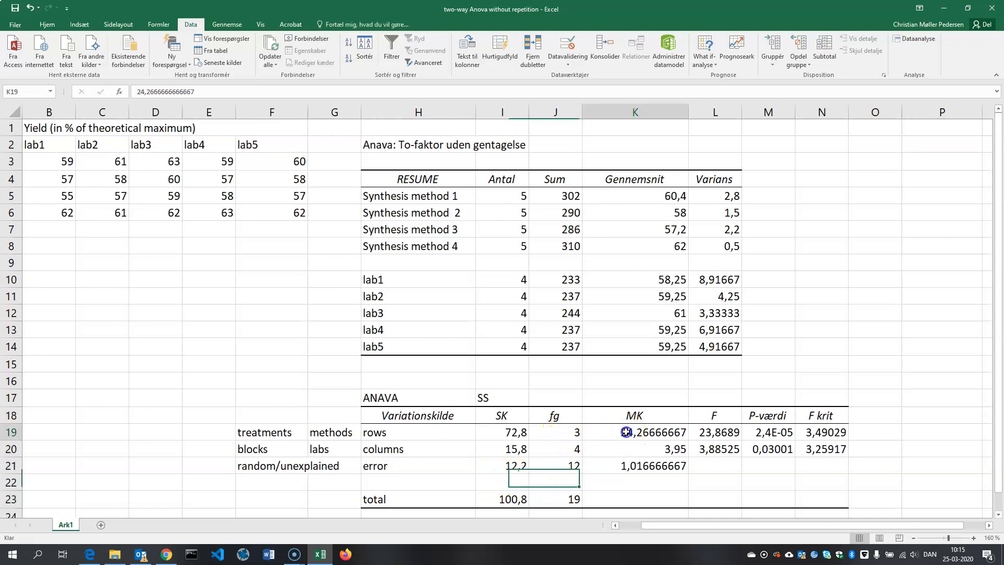
pyautogui.click(623, 399)
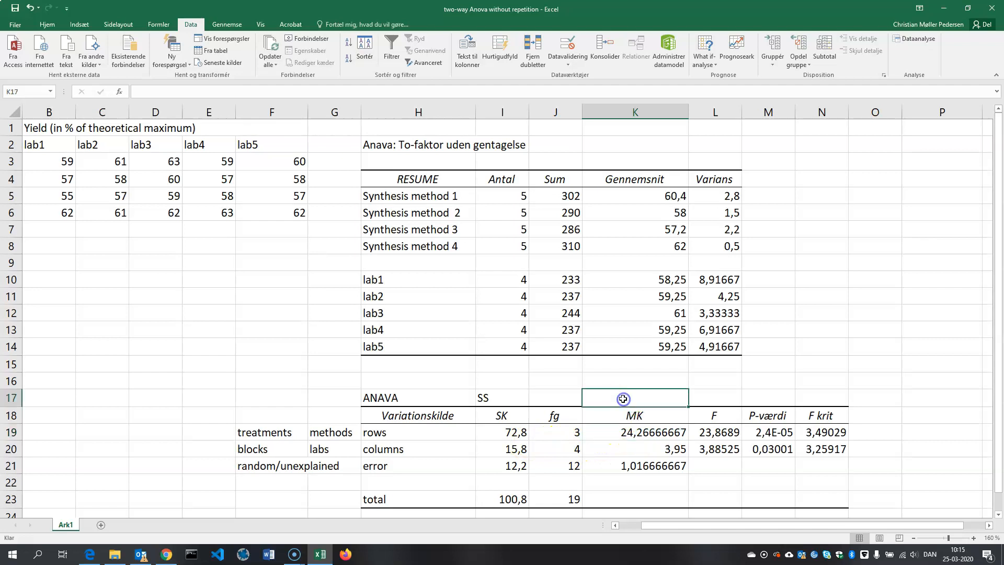
pyautogui.write('MK')
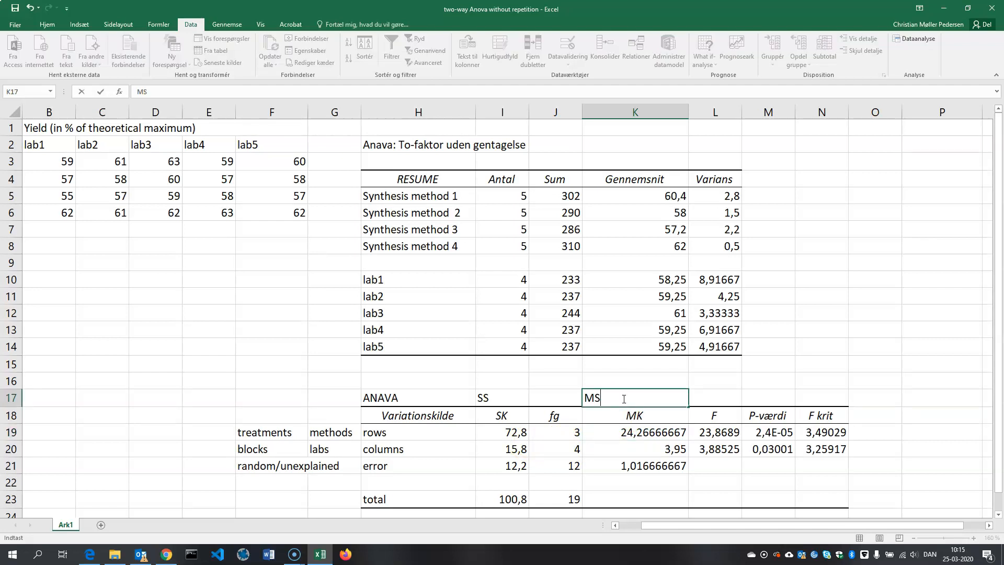
pyautogui.click(755, 381)
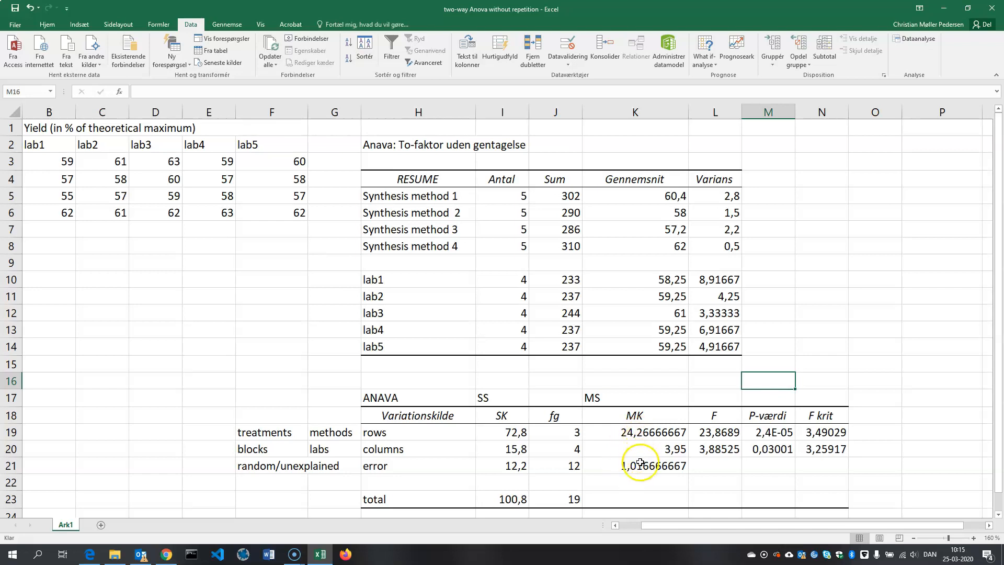
# - Compare the mean squares of rows and error, and examine the F value and P-value for the synthesis methods
pyautogui.click(634, 433)
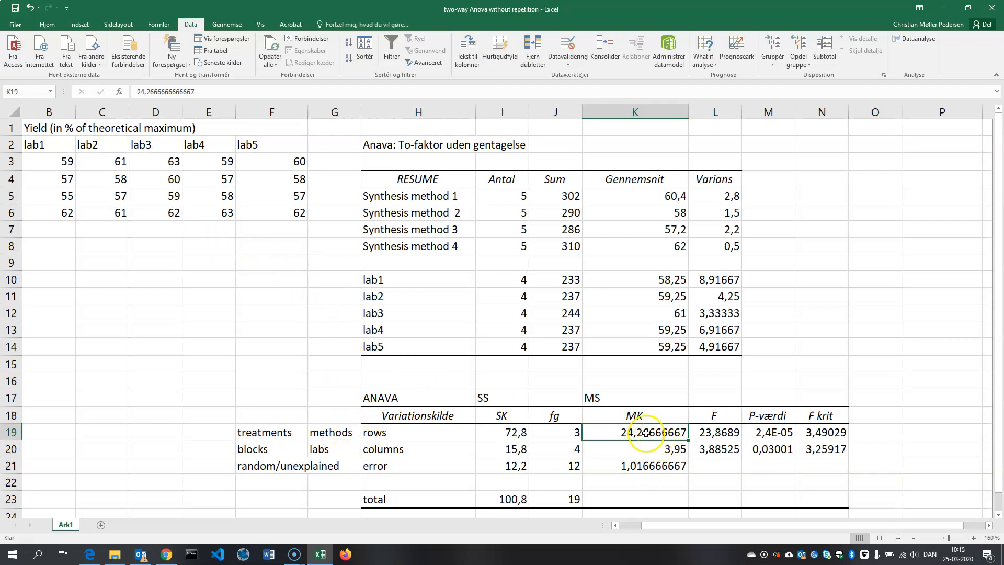
pyautogui.click(608, 469)
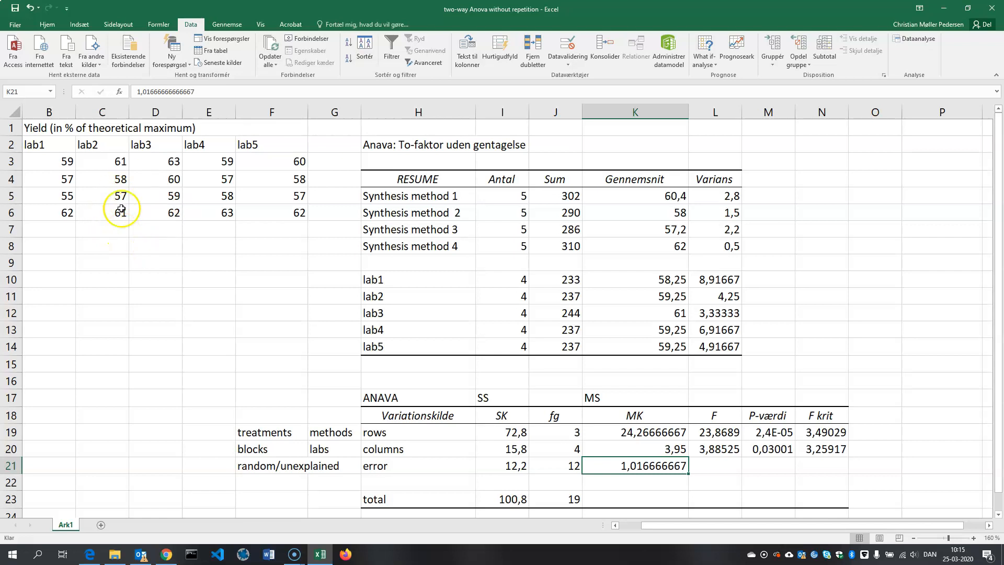
pyautogui.moveTo(694, 531); pyautogui.dragTo(673, 530)
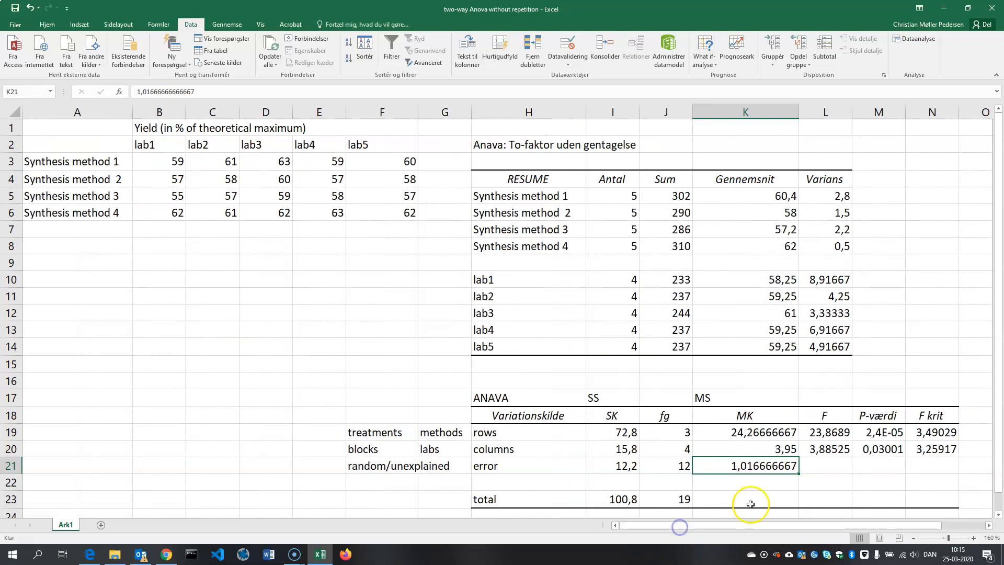
pyautogui.click(780, 432)
pyautogui.click(773, 469)
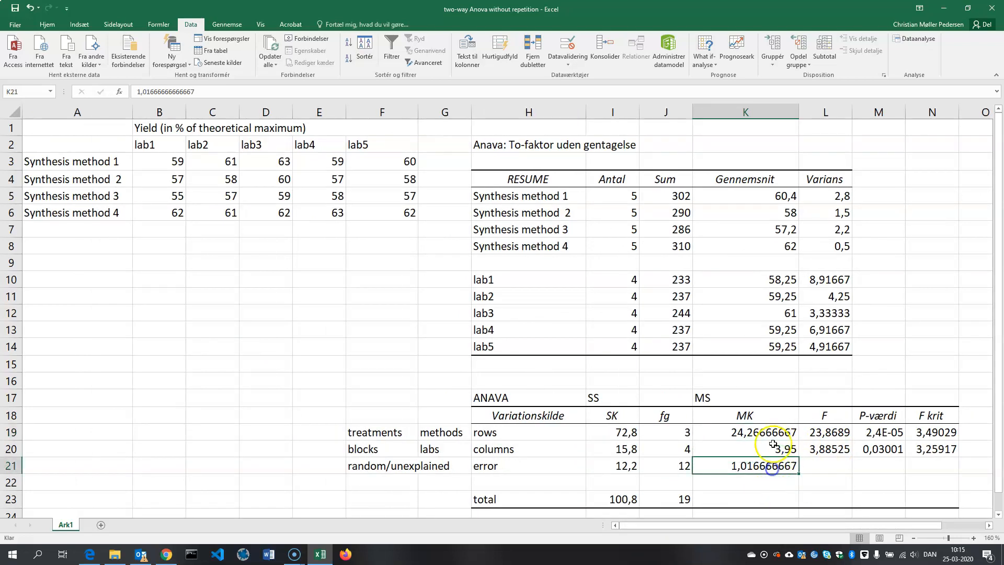
pyautogui.click(775, 434)
pyautogui.click(771, 462)
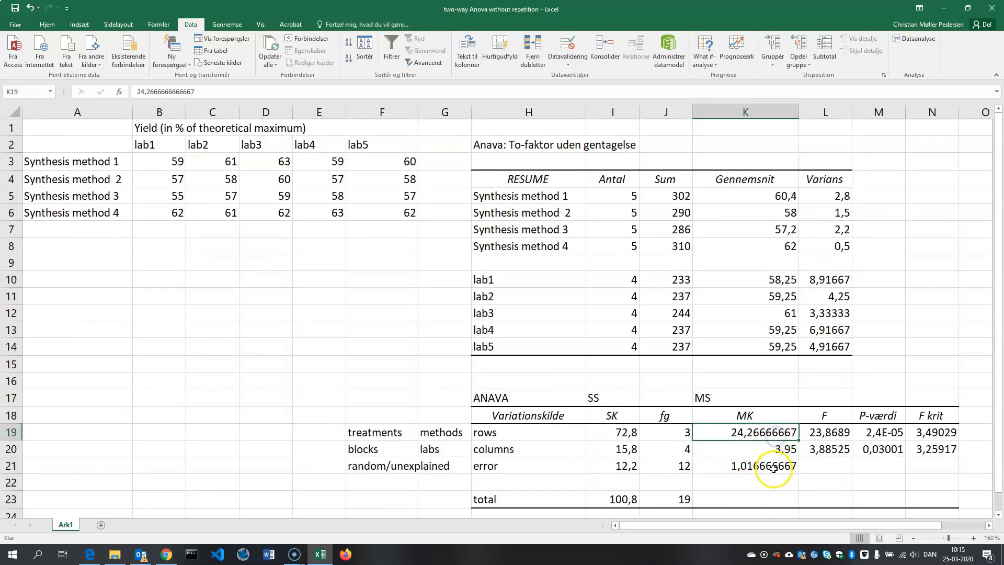
pyautogui.click(775, 435)
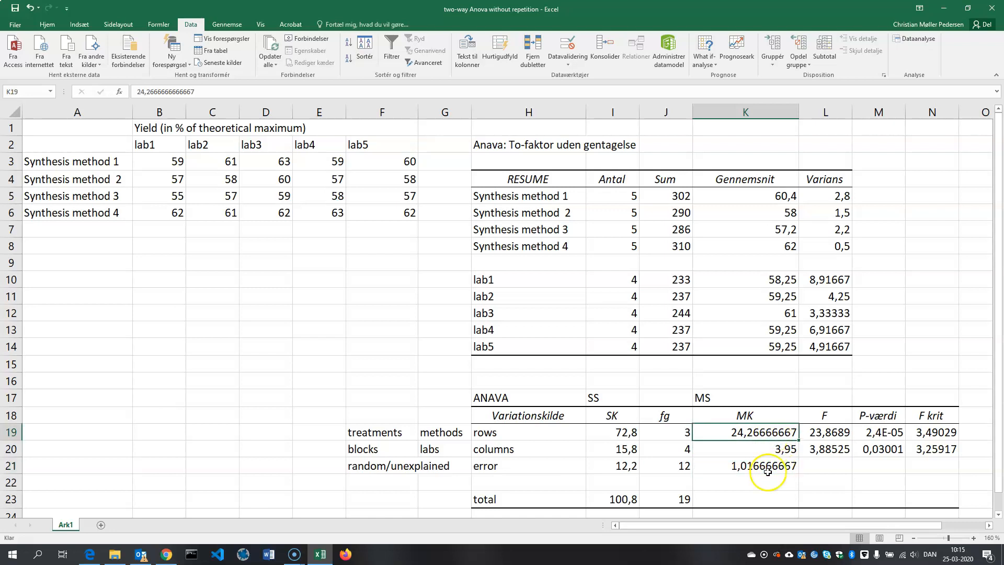
pyautogui.click(819, 434)
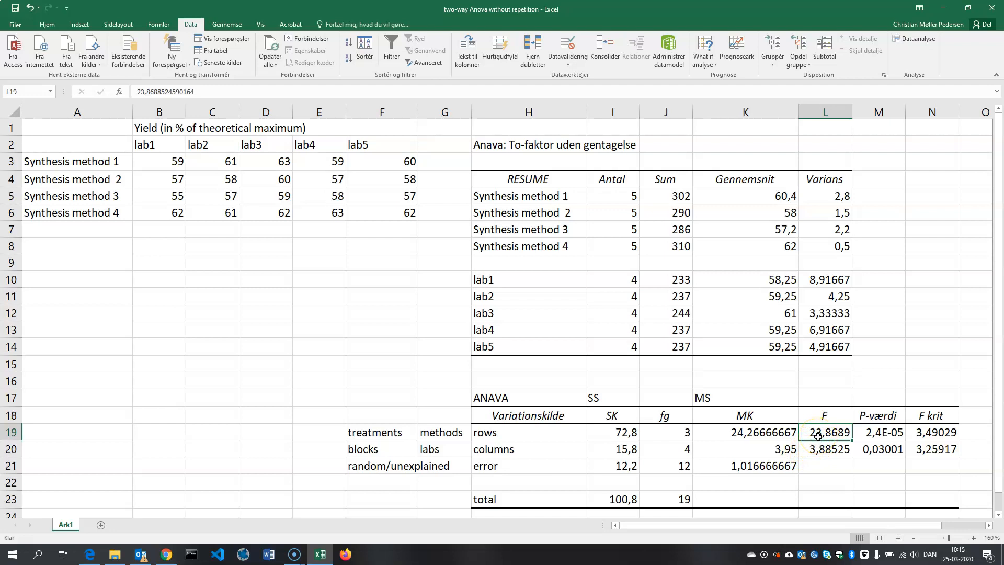
pyautogui.moveTo(774, 531); pyautogui.dragTo(796, 522)
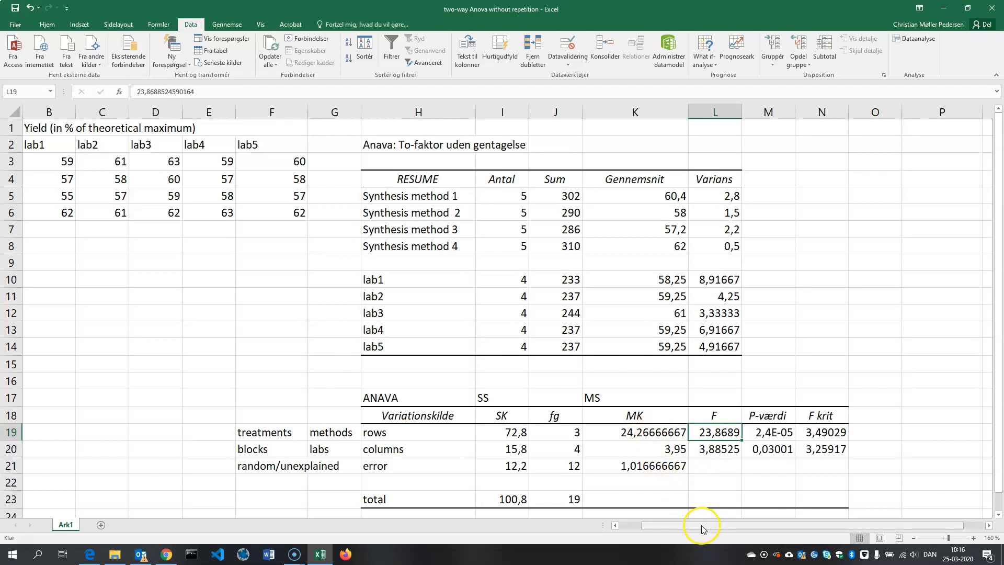
pyautogui.moveTo(701, 527); pyautogui.dragTo(680, 527)
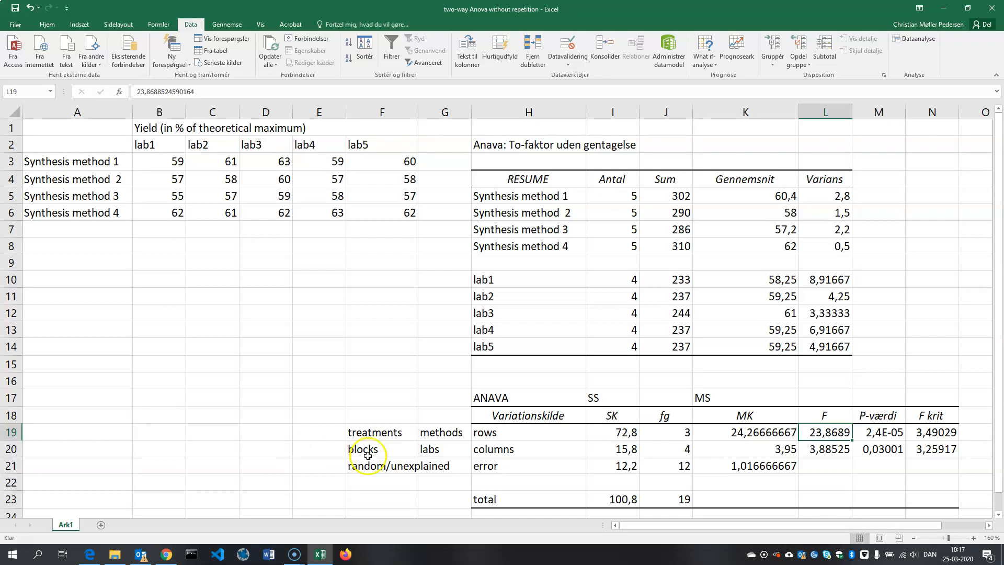
pyautogui.click(880, 436)
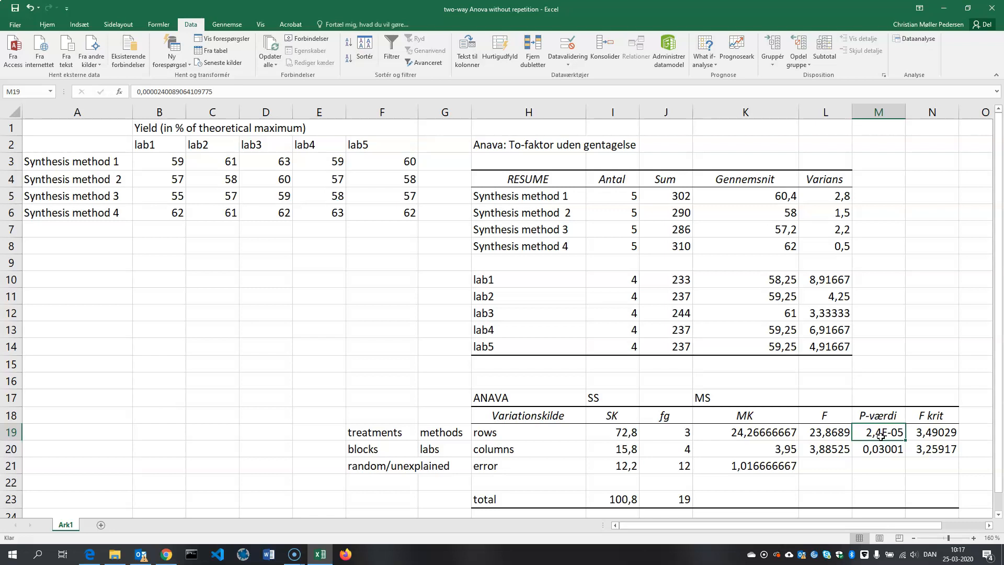
# - Compare the mean squares of columns and error, and examine the F value and P-value for the labs
pyautogui.click(888, 451)
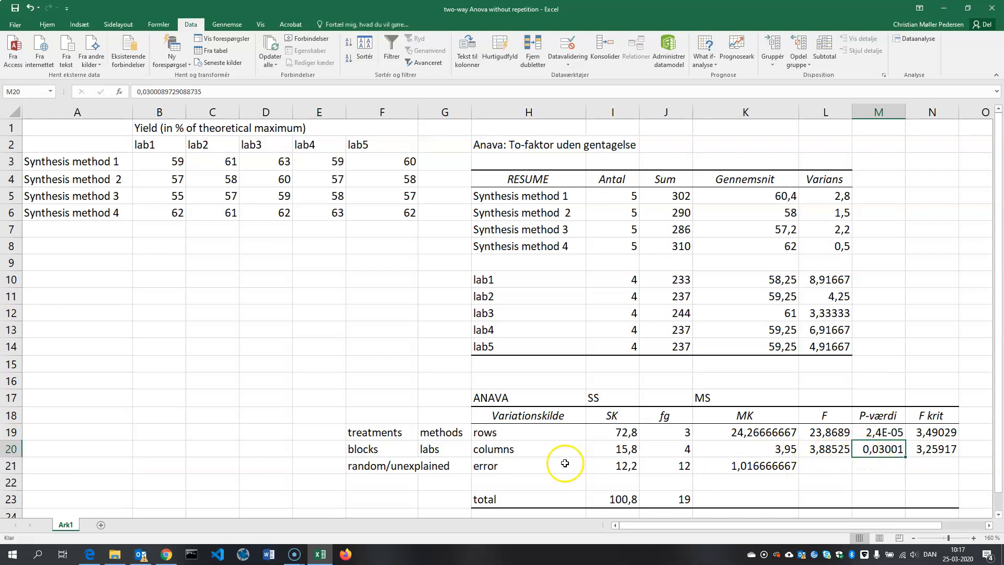
pyautogui.click(778, 449)
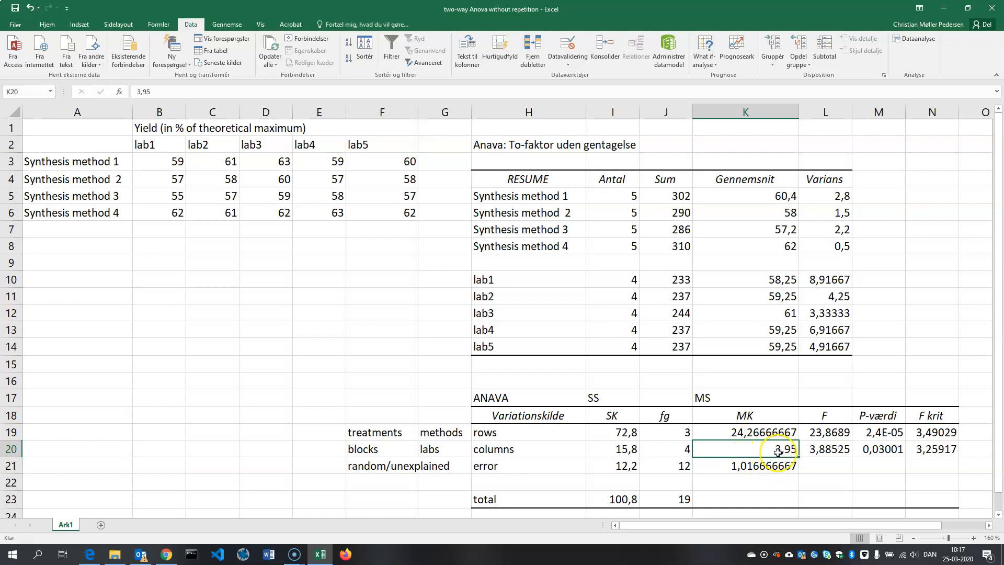
pyautogui.click(766, 466)
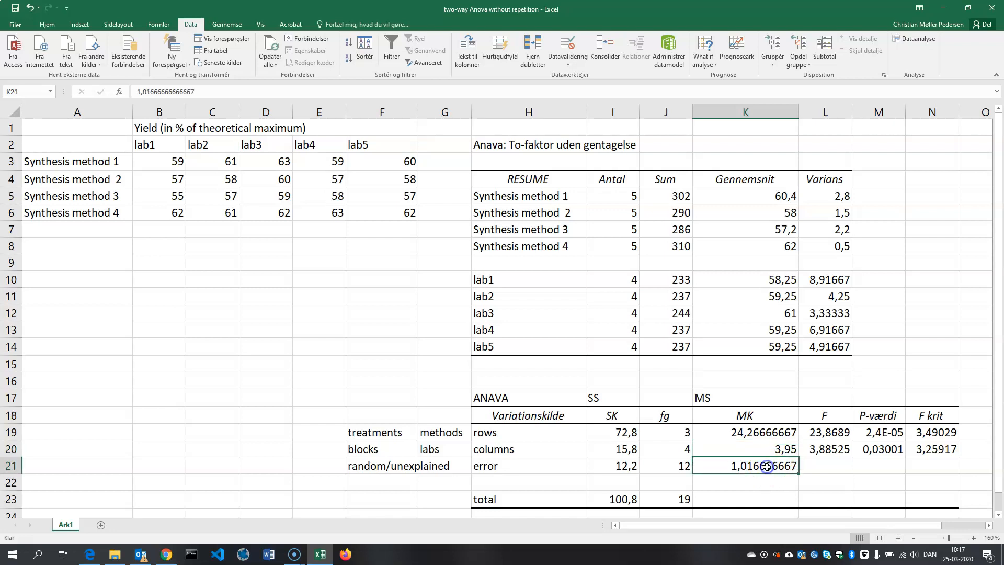
pyautogui.click(819, 453)
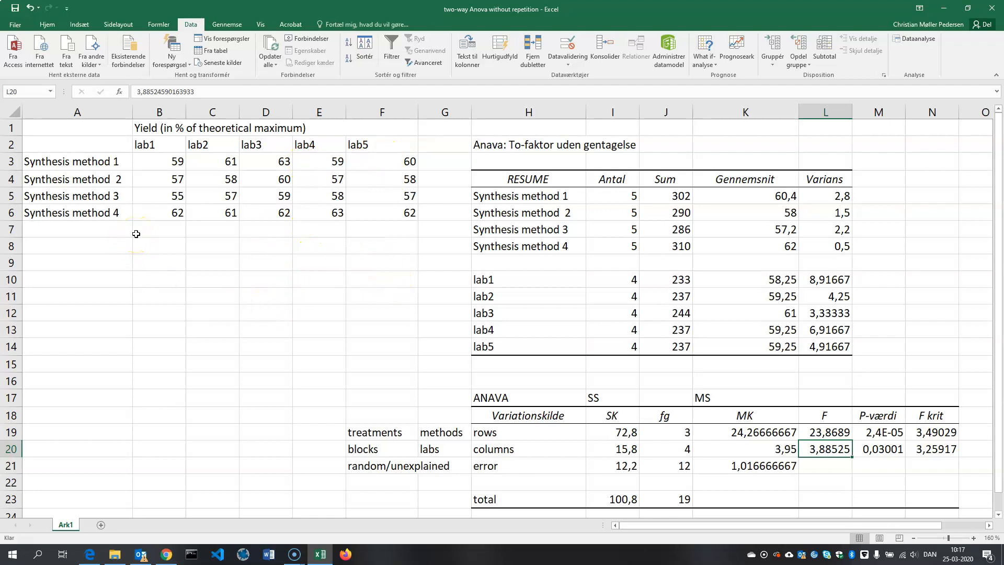
pyautogui.click(875, 455)
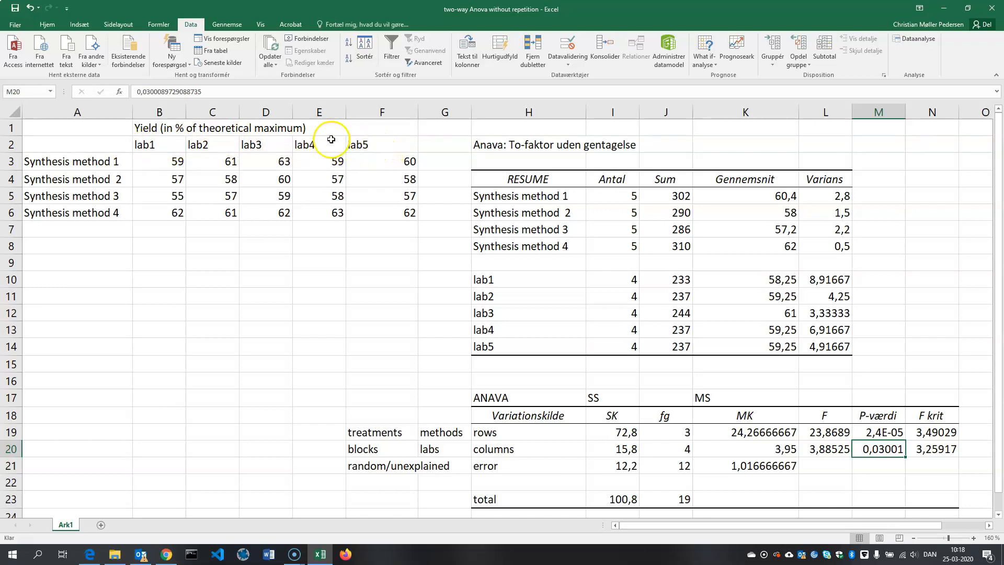
# - Clear the lab headings in B2:F2 of the yield data
pyautogui.click(151, 148)
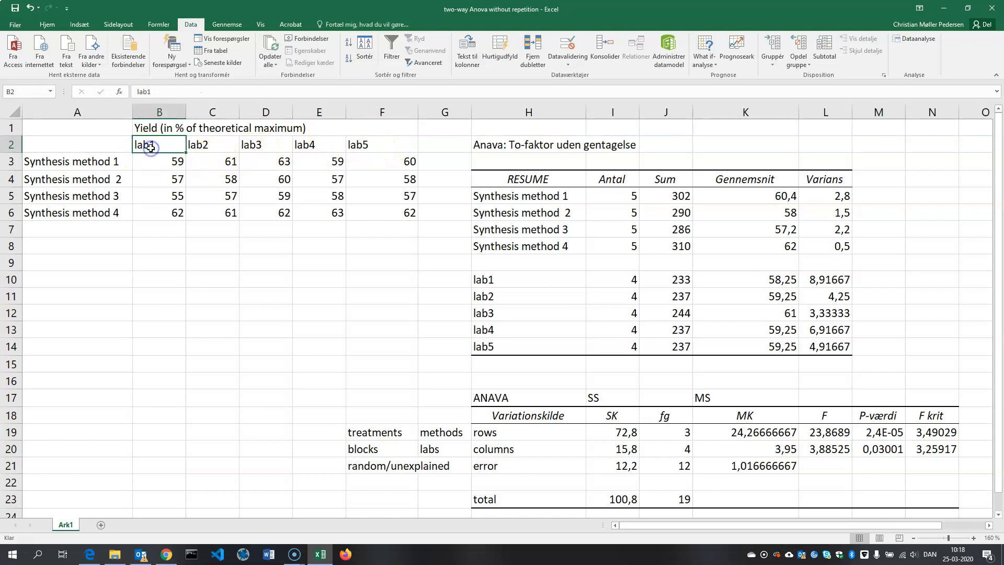
pyautogui.press('Right')
pyautogui.press('Delete')
pyautogui.press('Right')
pyautogui.press('Delete')
pyautogui.press('Right')
pyautogui.press('Delete')
pyautogui.press('Right')
pyautogui.press('Delete')
pyautogui.press('Left')
pyautogui.press('Left')
pyautogui.press('Left')
pyautogui.press('Left')
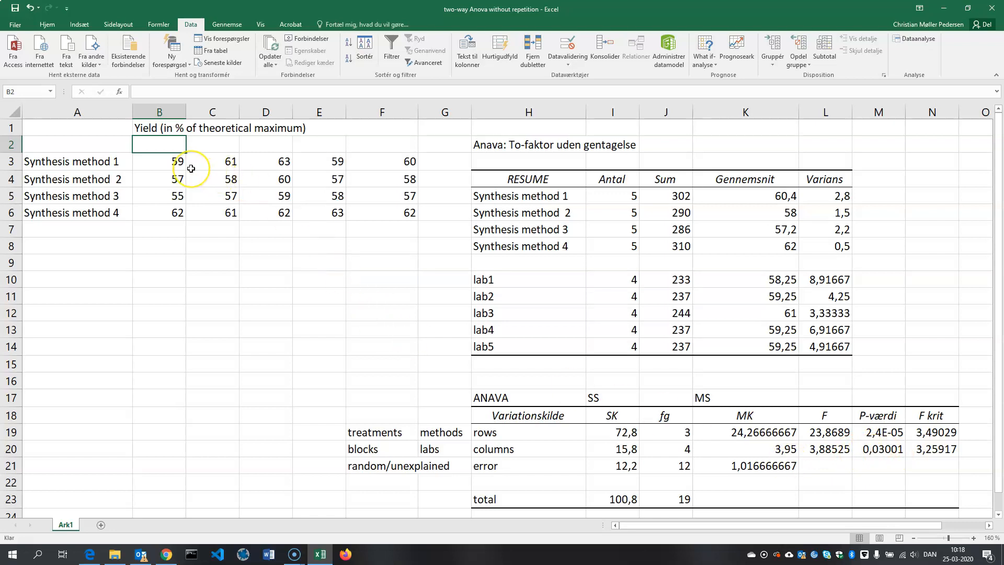
# - Undo the deletion of the lab headings in the yield data
pyautogui.hotkey('ctrl', 'z')
pyautogui.hotkey('ctrl', 'z')
pyautogui.hotkey('ctrl', 'z')
pyautogui.hotkey('ctrl', 'z')
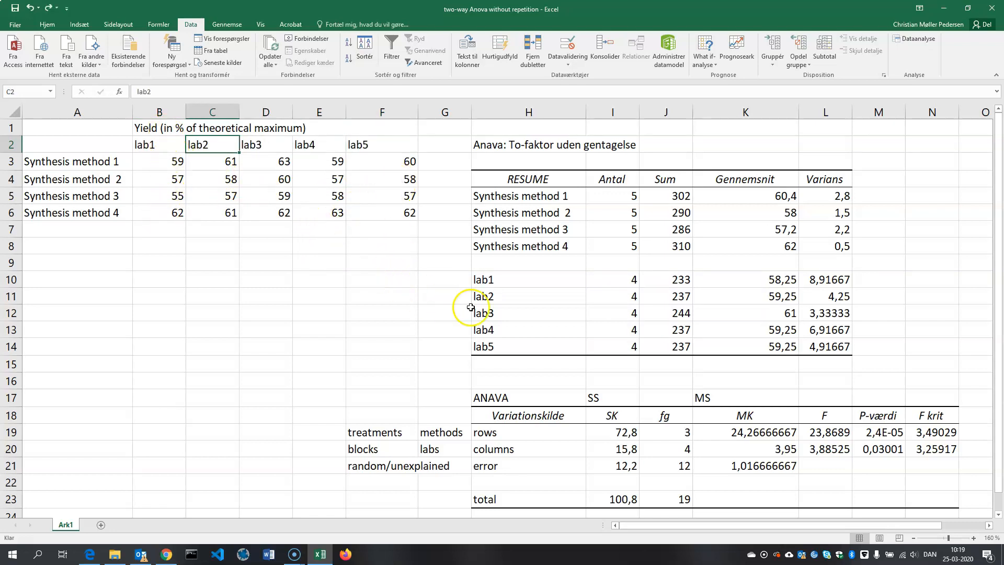
pyautogui.scroll(-1, 473, 311)
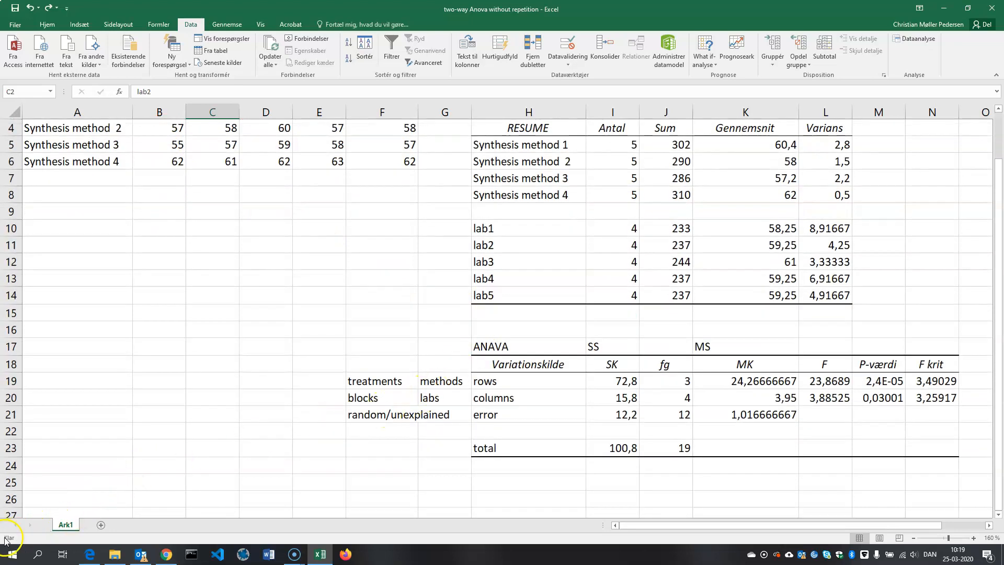